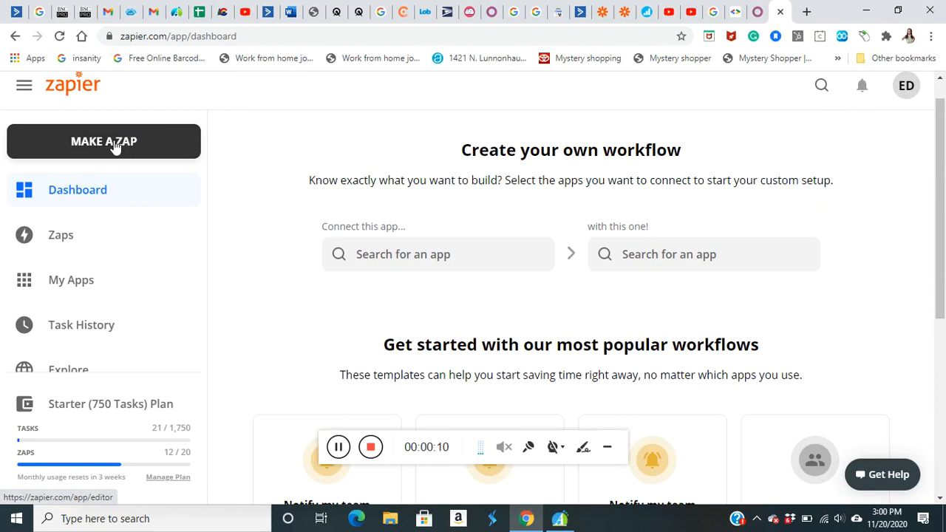
# Create a new zap and choose Credit Repair Cloud as its trigger app
pyautogui.click(114, 145)
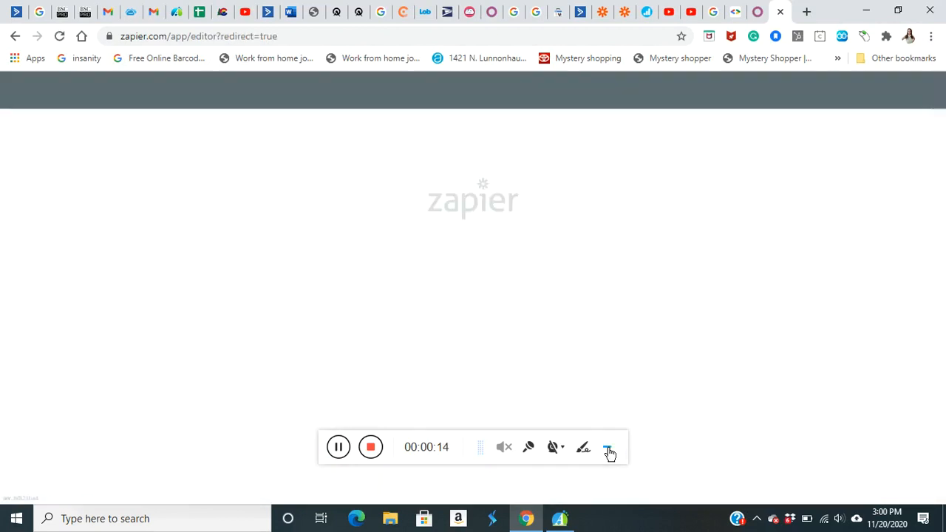
pyautogui.click(609, 449)
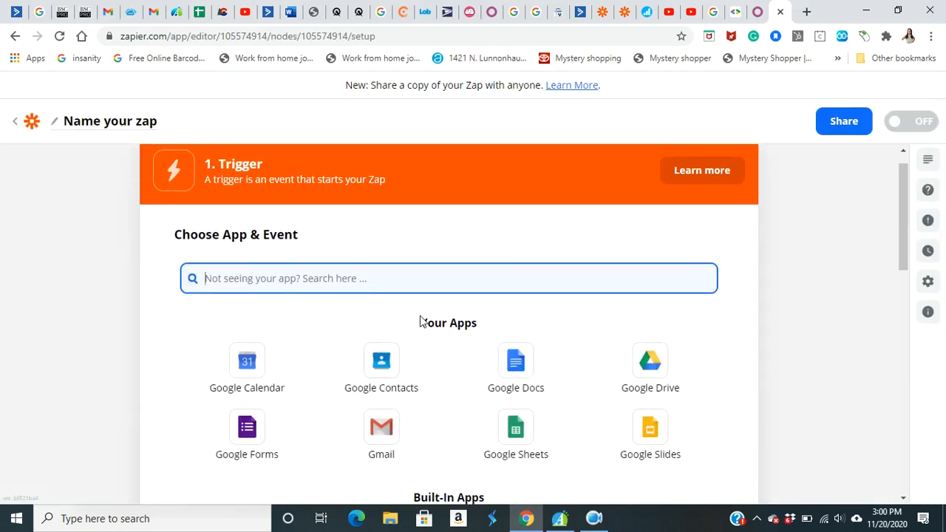
pyautogui.scroll(1, 420, 321)
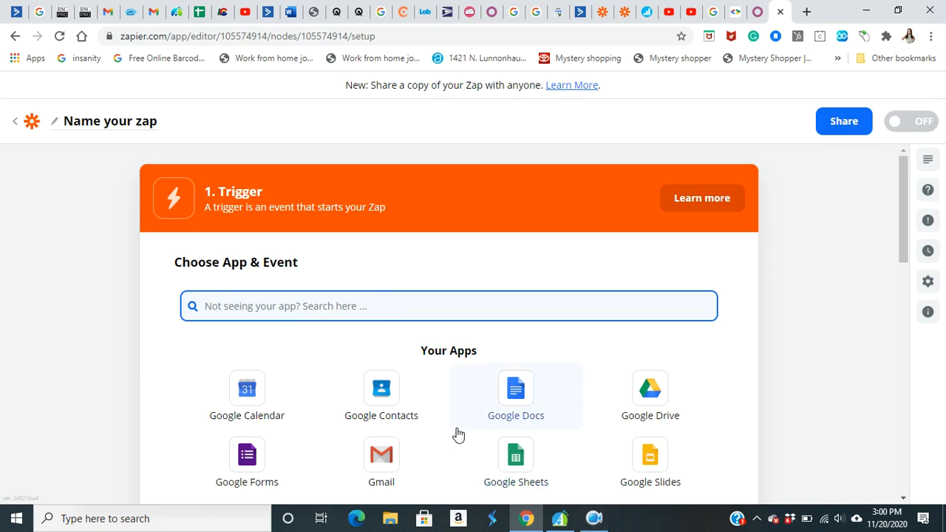
pyautogui.scroll(-1, 458, 435)
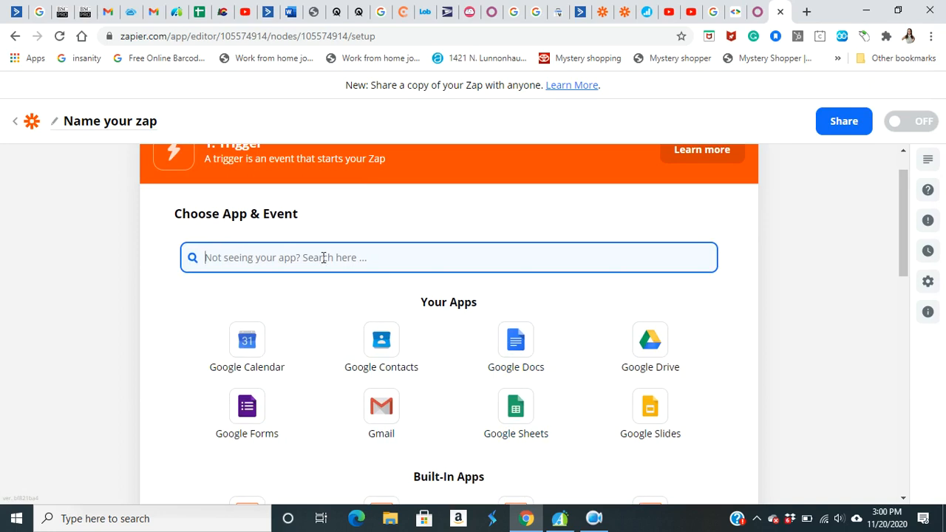
pyautogui.write('cre')
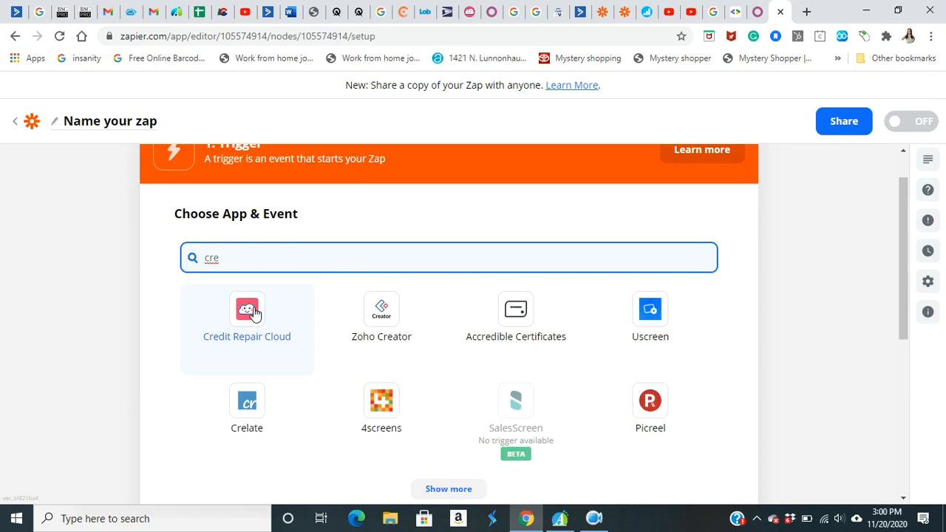
pyautogui.click(250, 312)
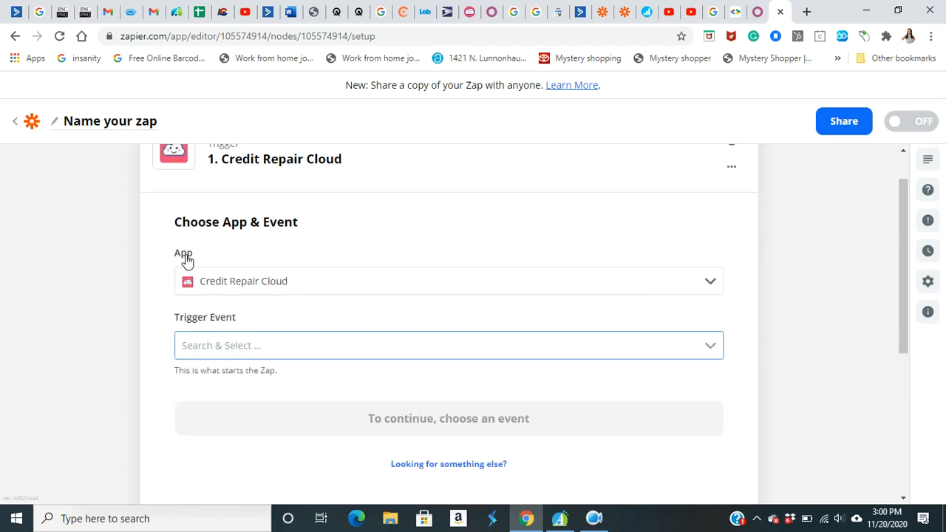
# Review the available trigger events and set the trigger event to New Client
pyautogui.click(207, 346)
pyautogui.scroll(-1, 243, 380)
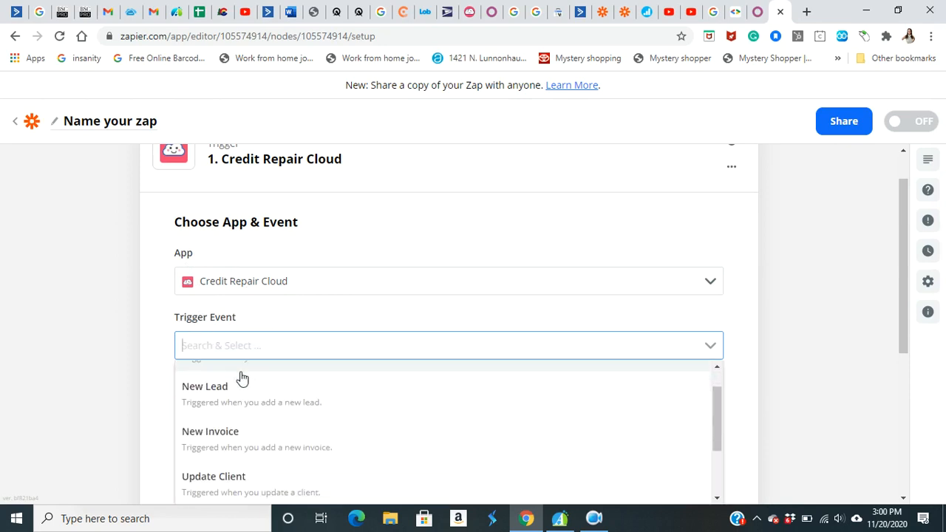
pyautogui.scroll(1, 244, 380)
pyautogui.scroll(-3, 142, 387)
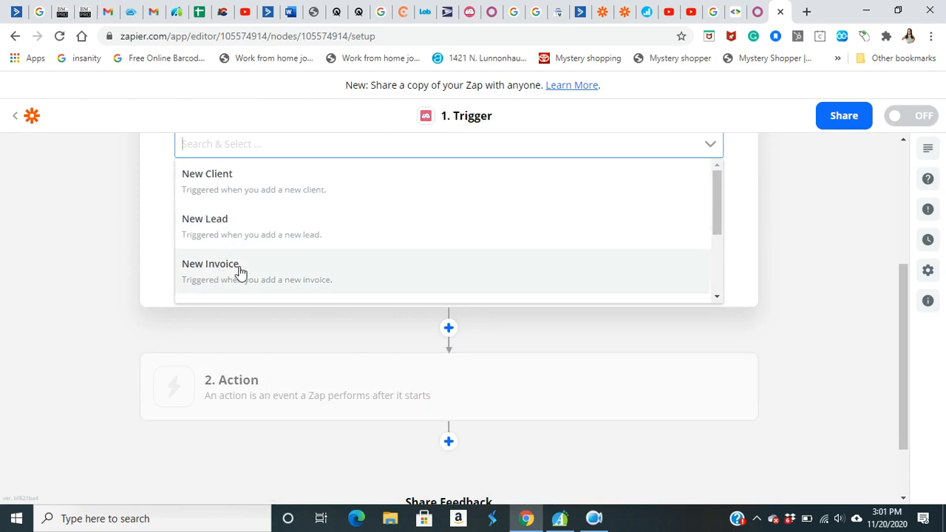
pyautogui.scroll(1, 239, 274)
pyautogui.scroll(-1, 239, 272)
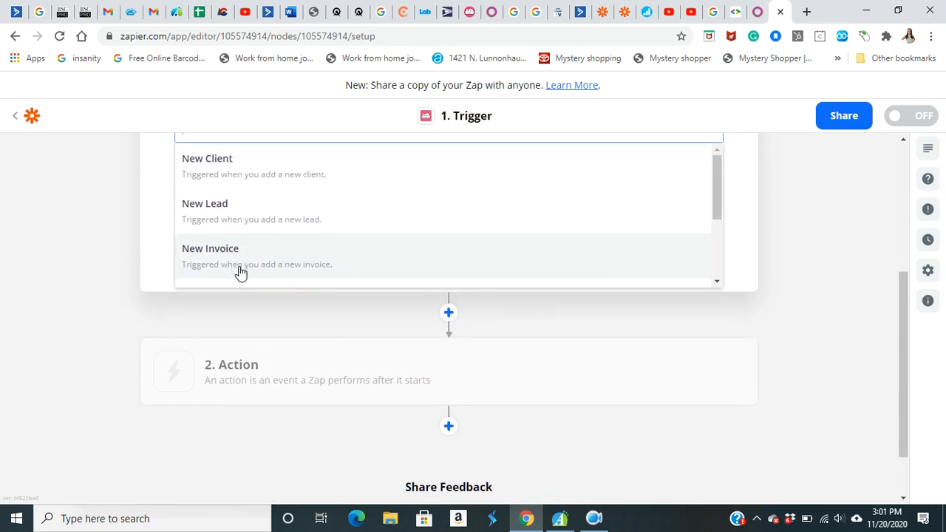
pyautogui.moveTo(724, 173); pyautogui.dragTo(722, 219)
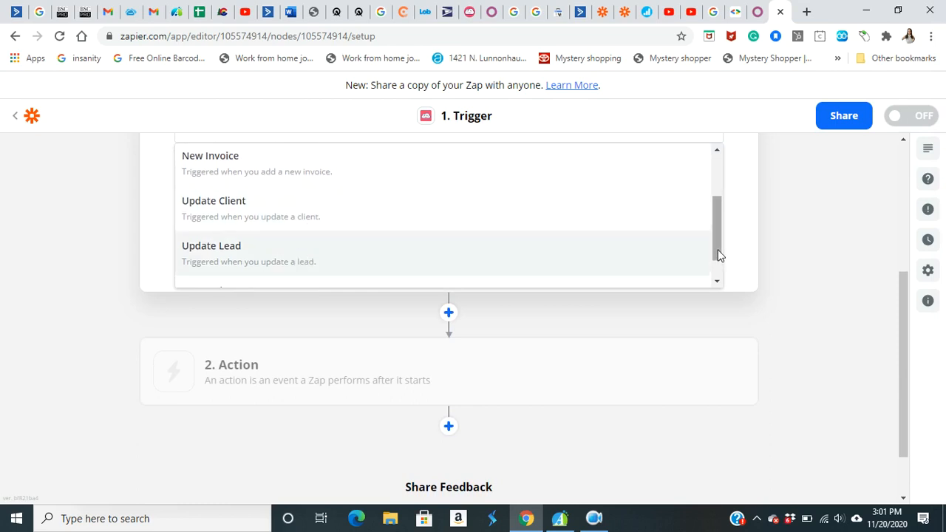
pyautogui.moveTo(718, 256); pyautogui.dragTo(678, 281)
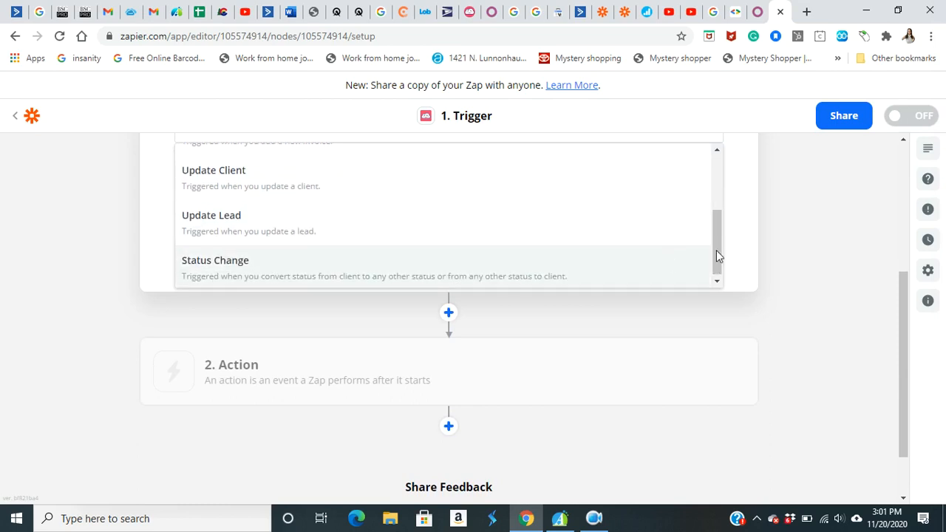
pyautogui.moveTo(723, 256); pyautogui.dragTo(703, 156)
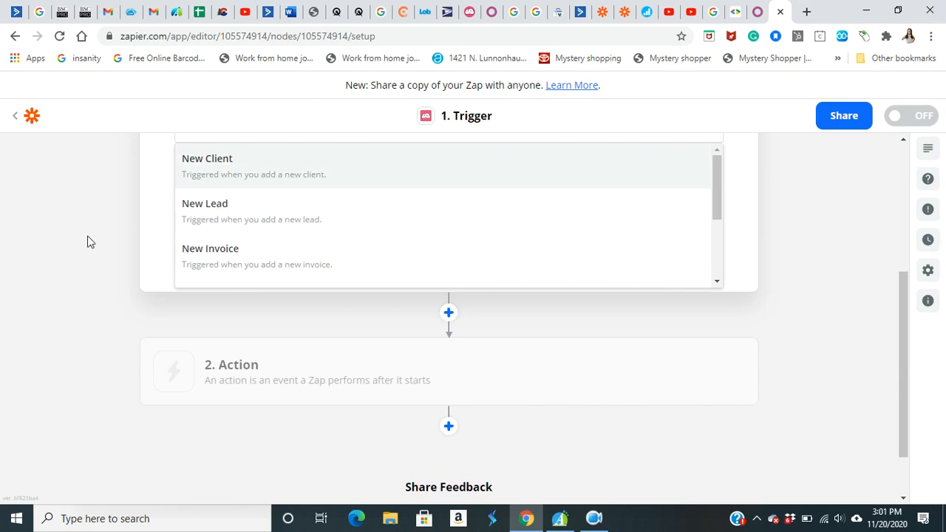
pyautogui.scroll(1, 79, 243)
pyautogui.scroll(2, 79, 243)
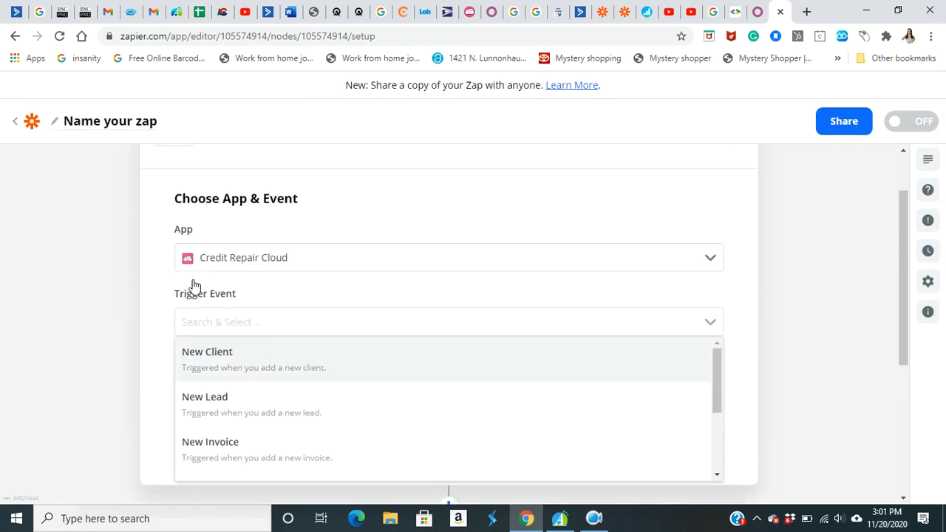
pyautogui.click(216, 364)
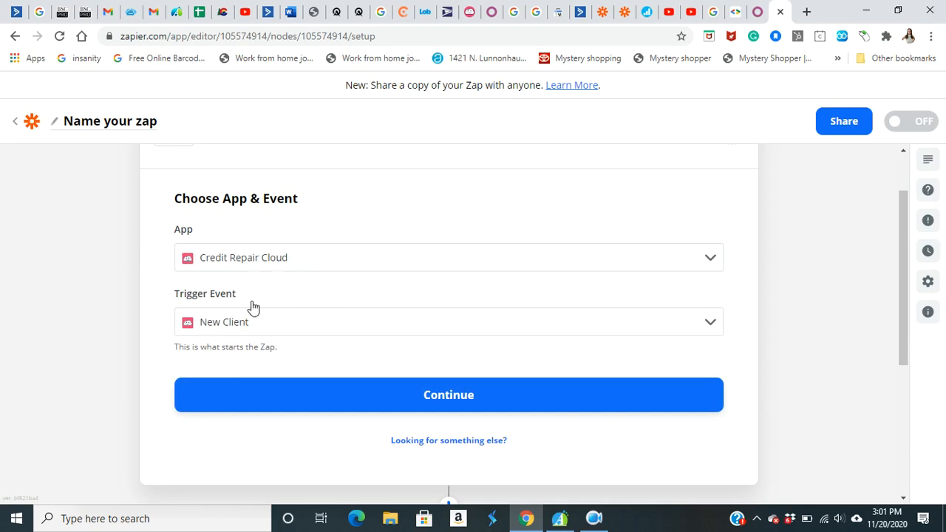
# Continue to the trigger's account selection and open the form for connecting a new Credit Repair Cloud account
pyautogui.click(317, 404)
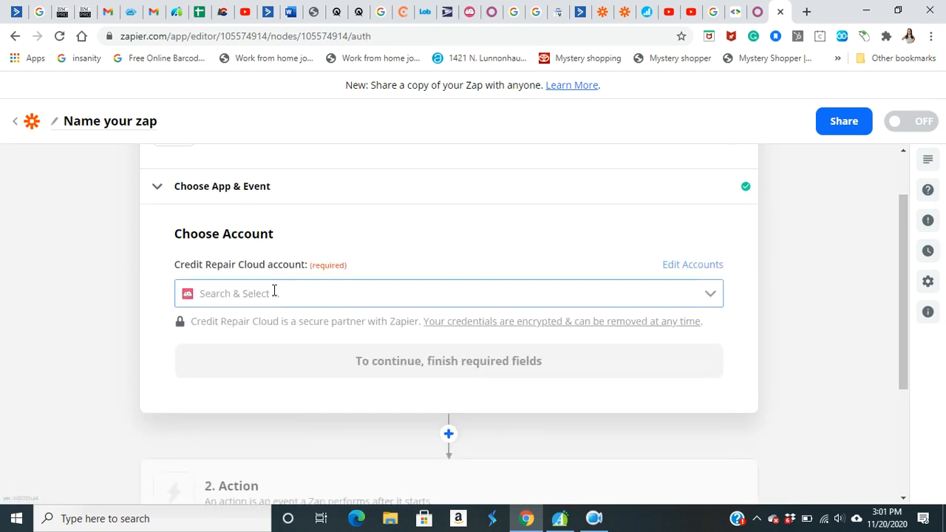
pyautogui.click(274, 292)
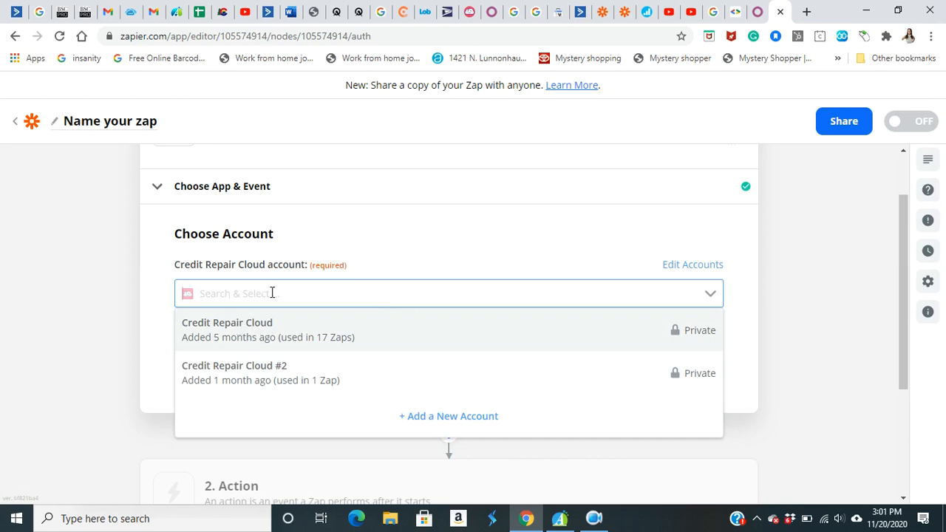
pyautogui.click(454, 419)
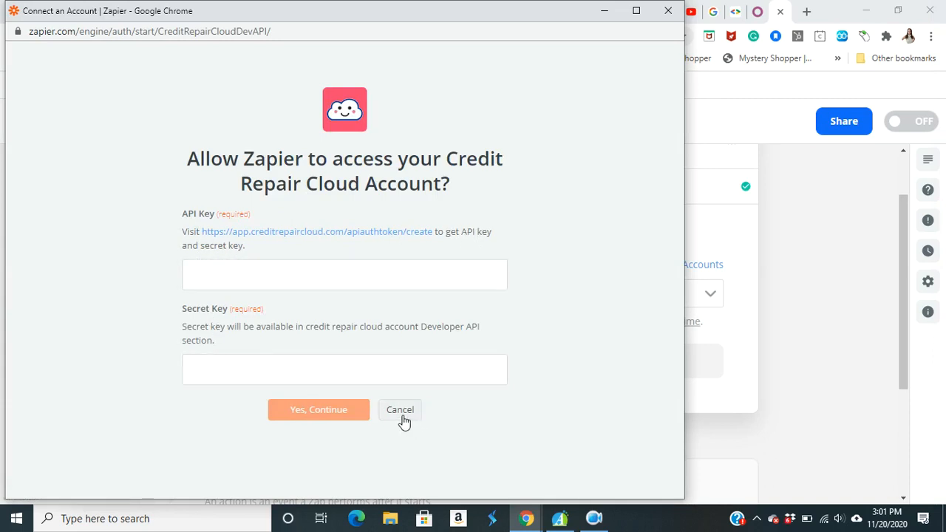
# Open creditrepaircloud.com in a new browser tab and log in to the team member account
pyautogui.click(806, 11)
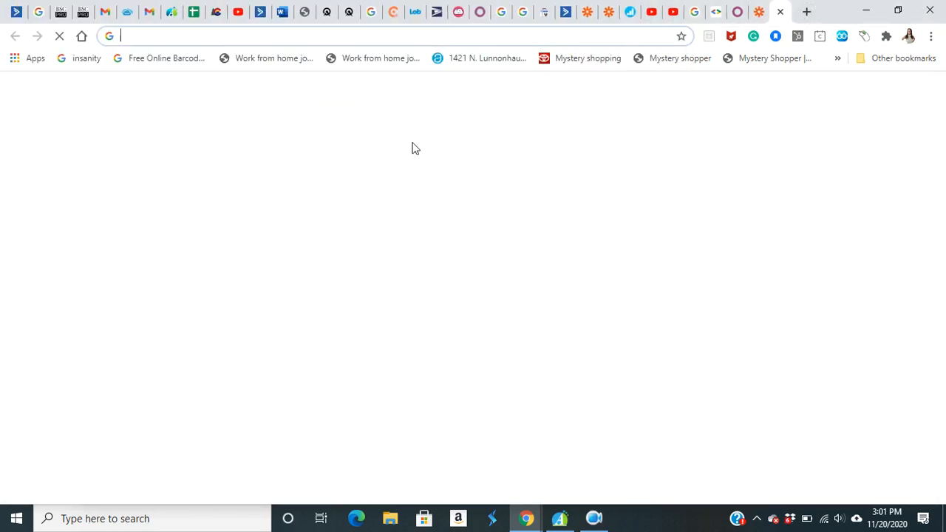
pyautogui.write('cre')
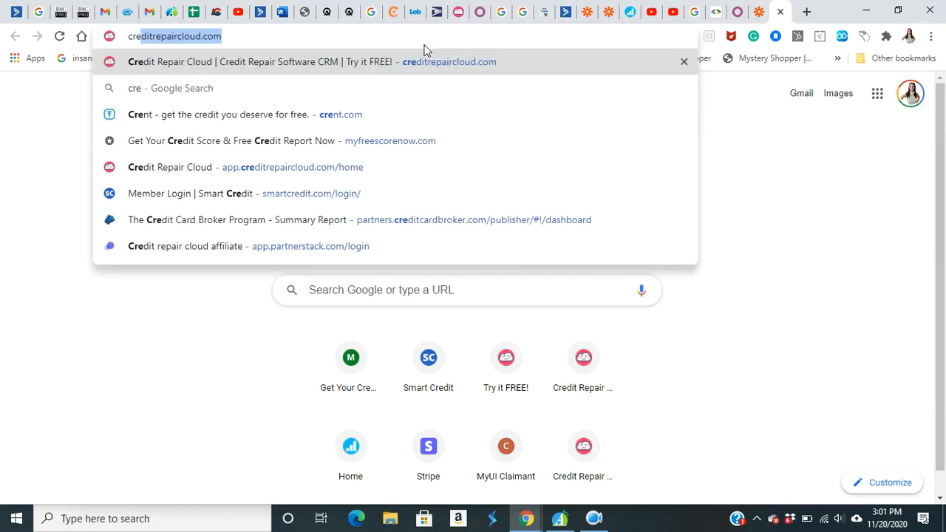
pyautogui.press('Return')
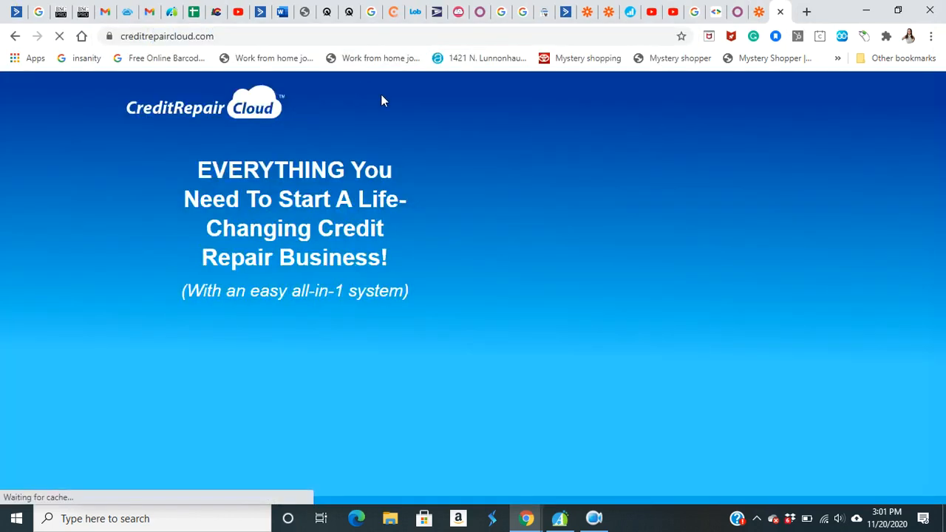
pyautogui.scroll(-3, 287, 310)
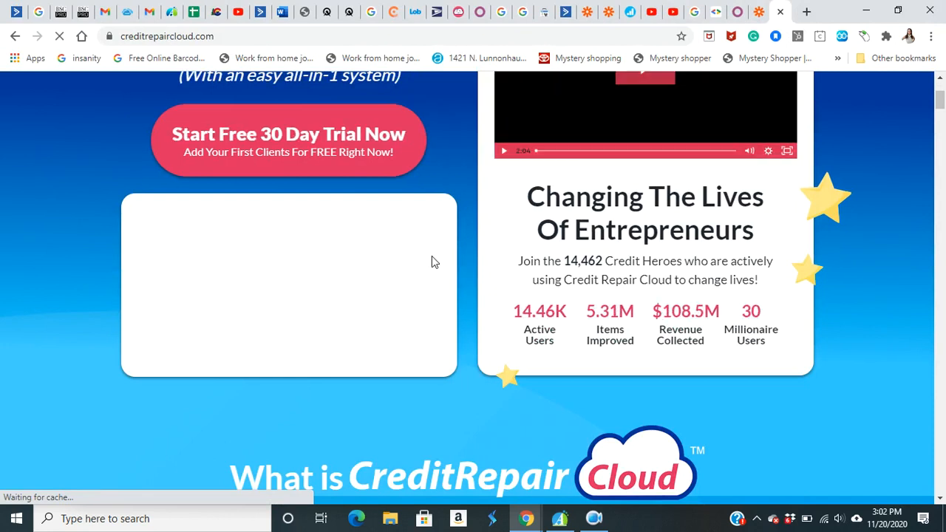
pyautogui.scroll(2, 447, 259)
pyautogui.scroll(-2, 437, 260)
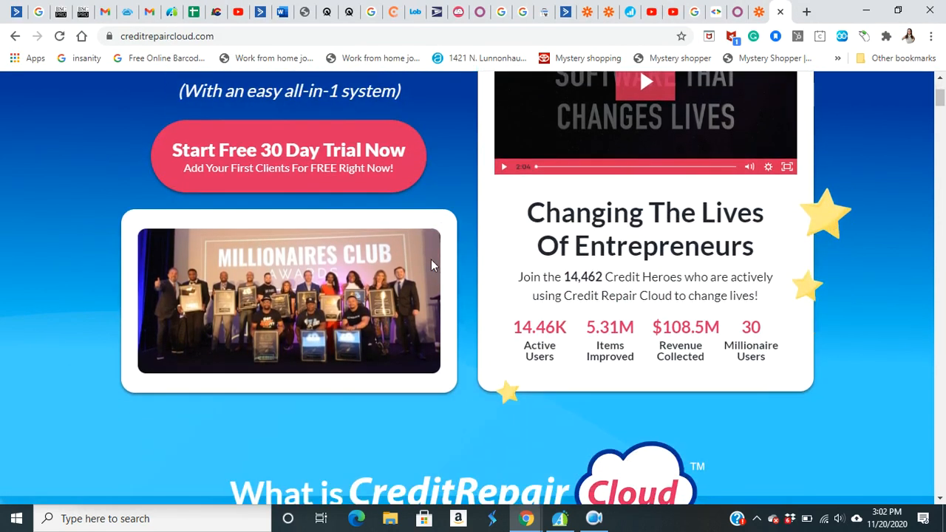
pyautogui.scroll(3, 433, 264)
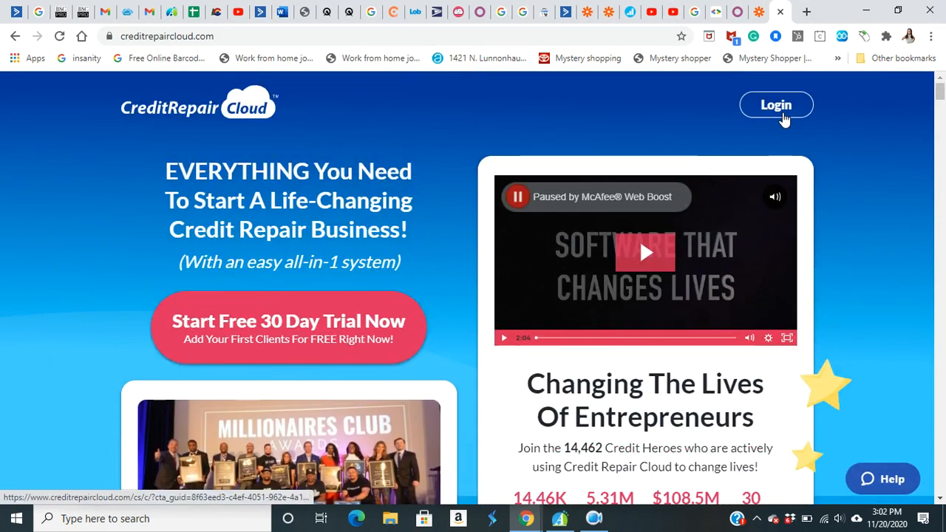
pyautogui.click(782, 115)
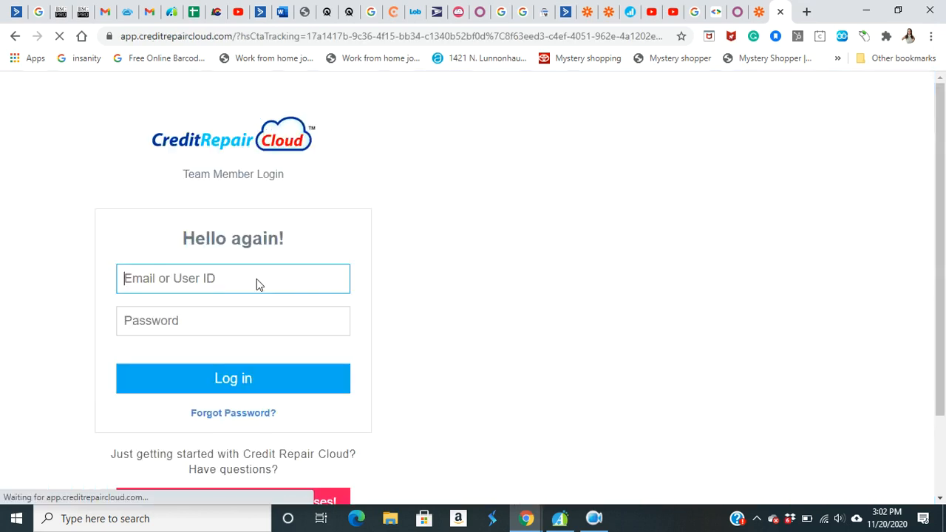
pyautogui.click(177, 380)
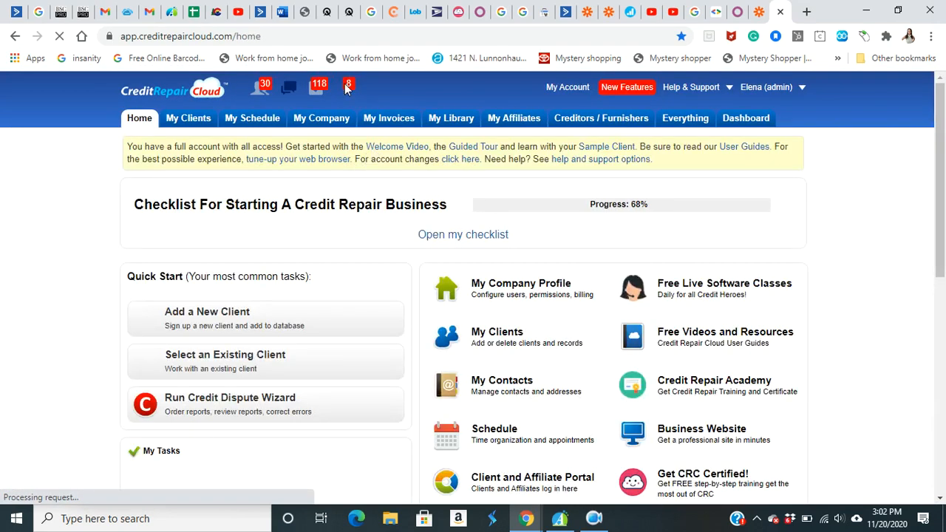
# Open the API credentials page in the company's API and automations settings and select the API key
pyautogui.click(343, 122)
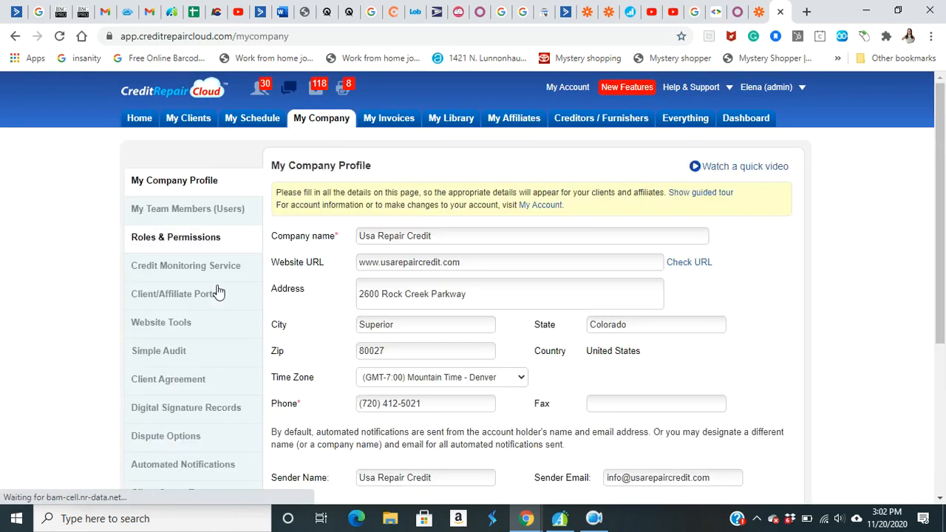
pyautogui.scroll(-3, 185, 359)
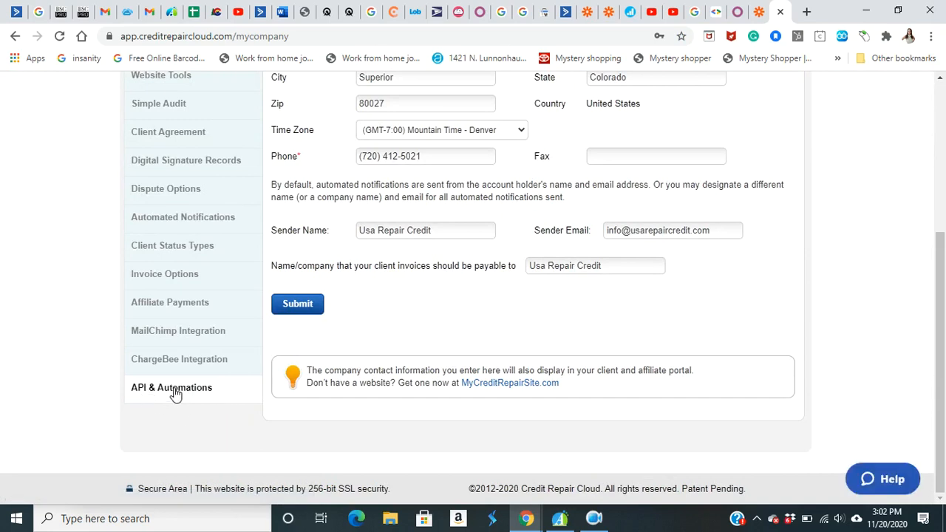
pyautogui.click(175, 392)
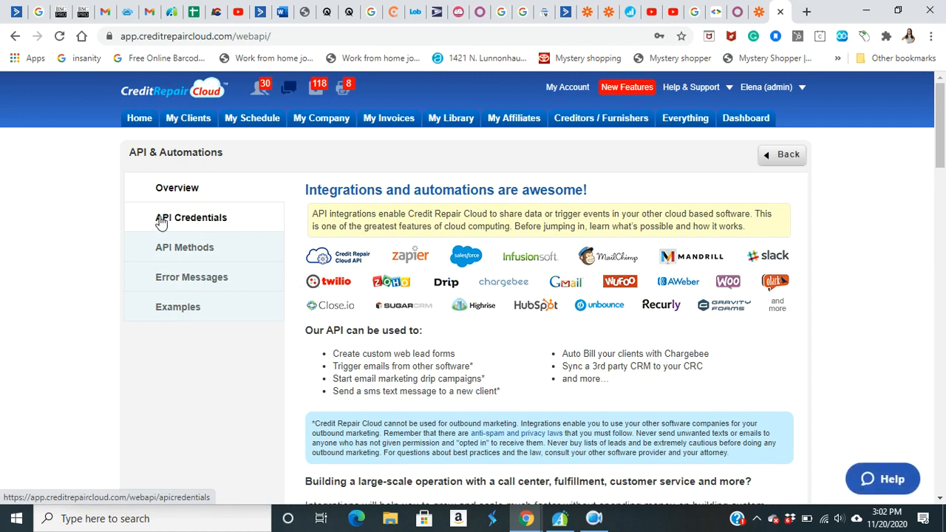
pyautogui.click(186, 220)
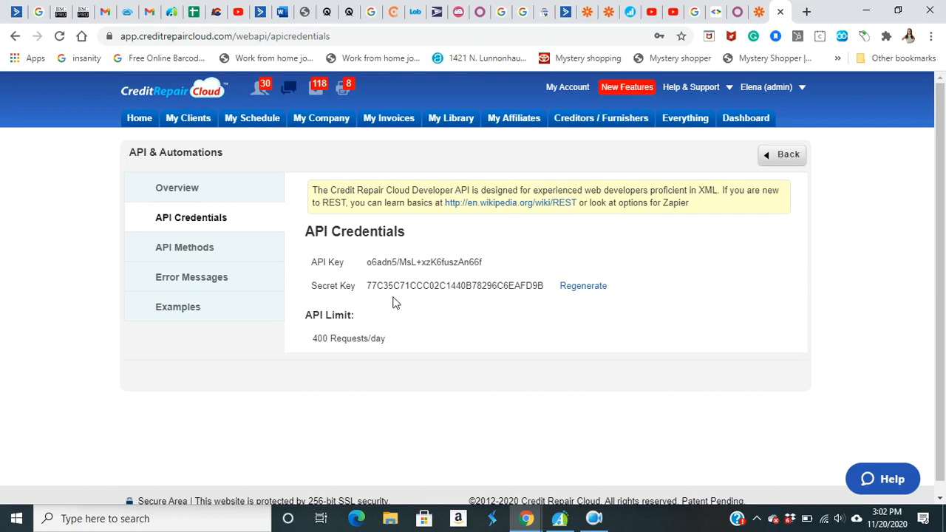
pyautogui.moveTo(365, 264); pyautogui.dragTo(487, 266)
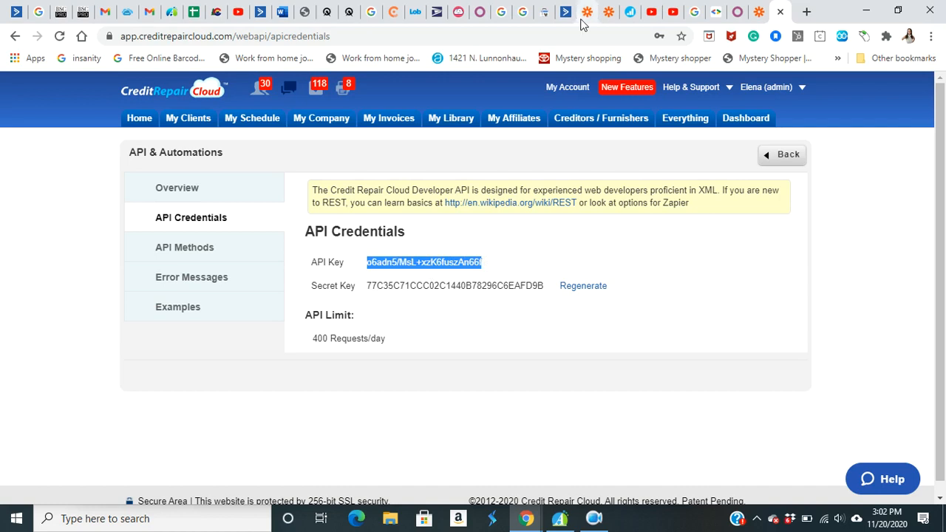
# Return to the zap's account selection in Zapier and cancel the pending Credit Repair Cloud connection form
pyautogui.click(758, 14)
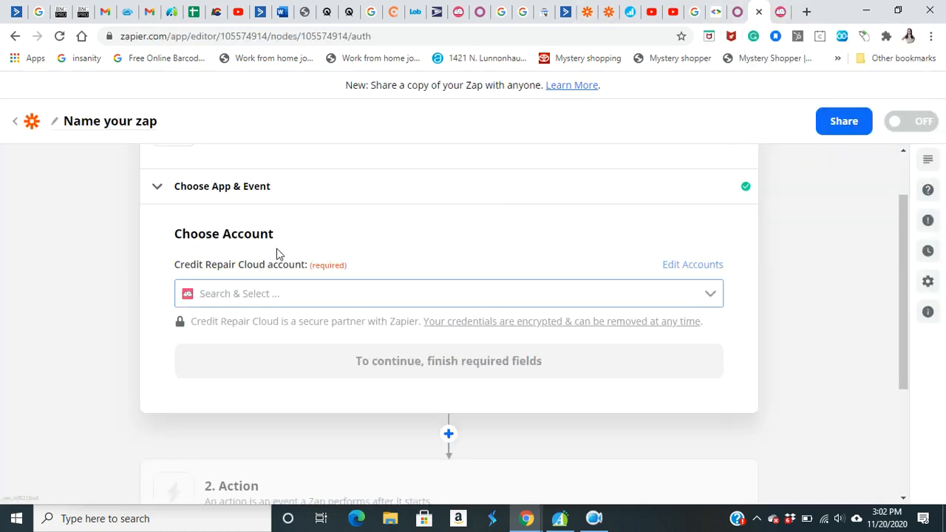
pyautogui.click(228, 297)
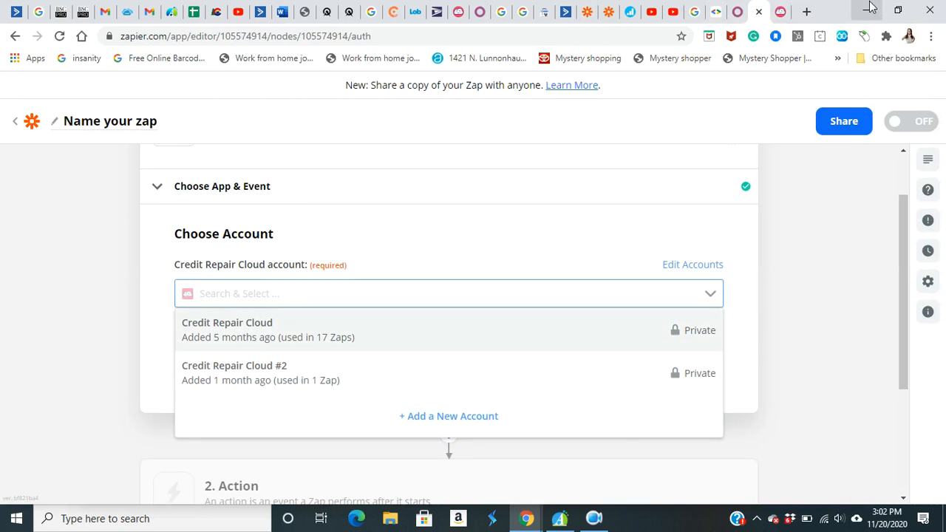
pyautogui.click(867, 8)
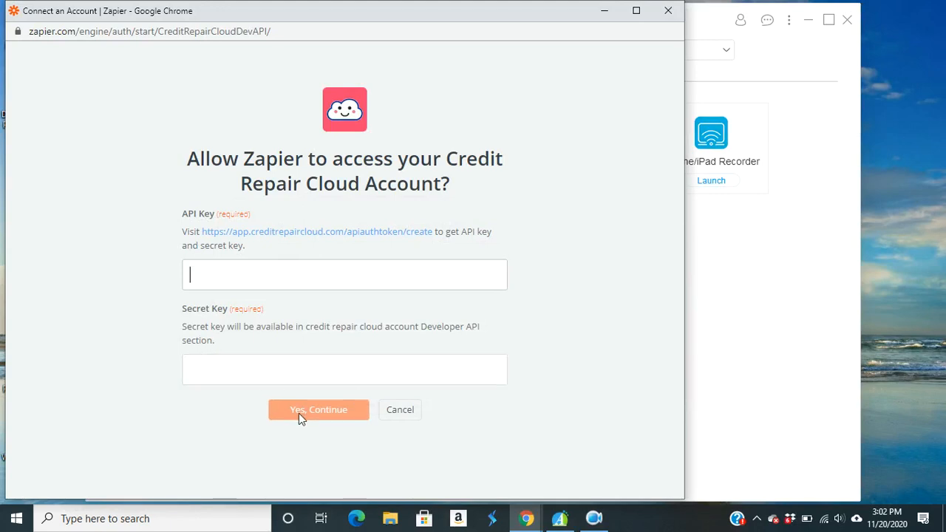
pyautogui.click(414, 410)
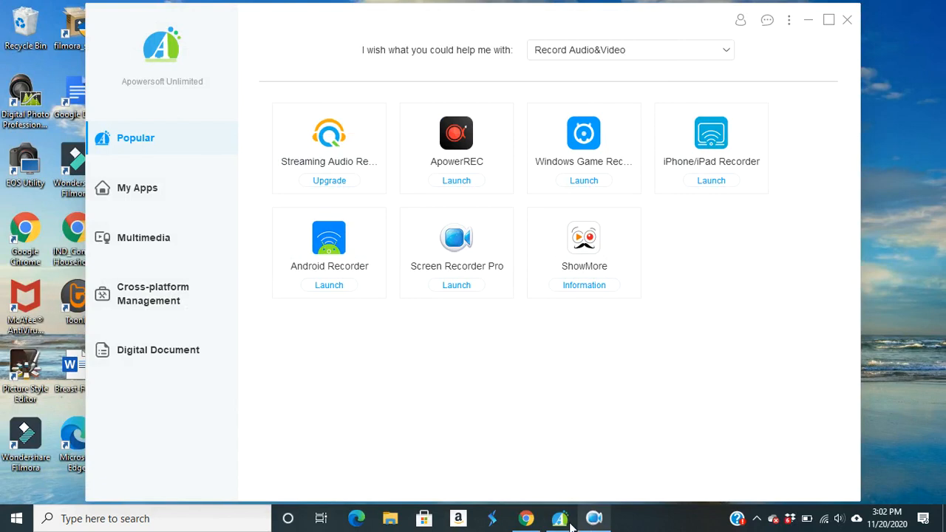
pyautogui.click(526, 518)
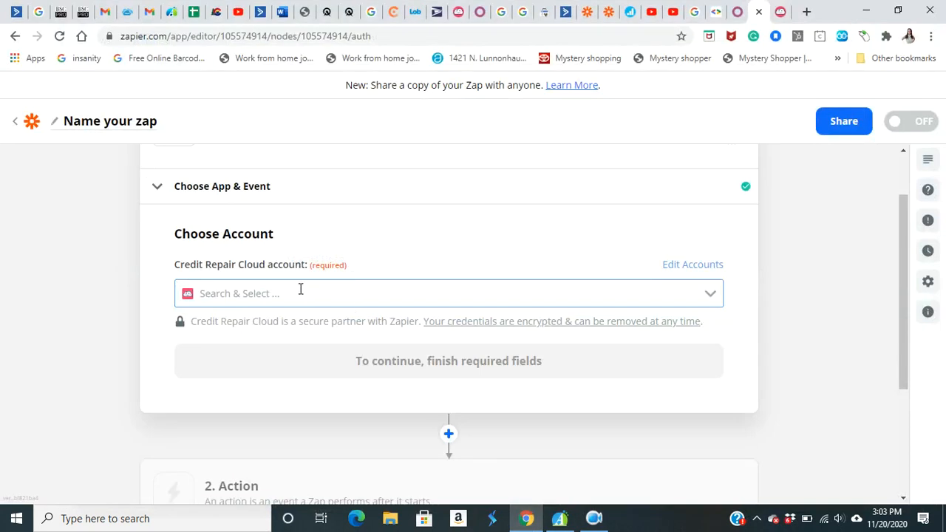
# Select the existing Credit Repair Cloud account for the trigger, continue, and test the trigger
pyautogui.click(270, 294)
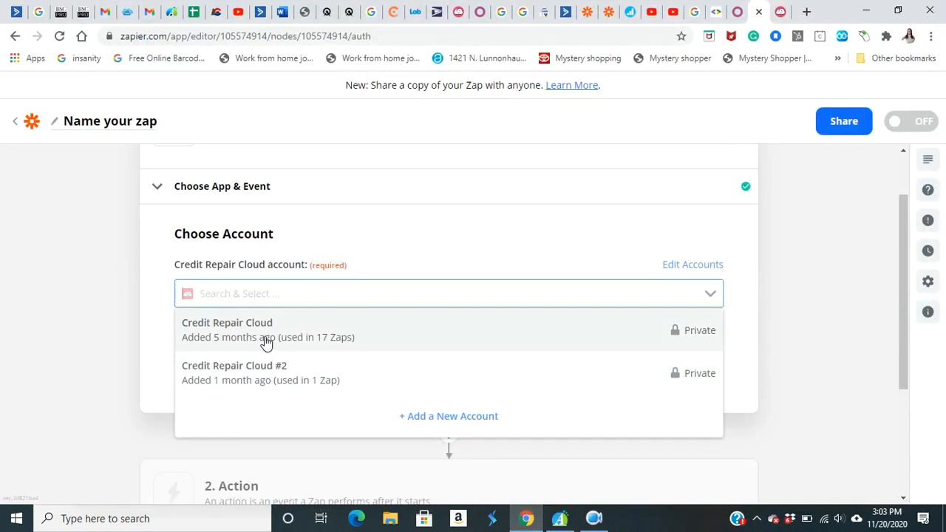
pyautogui.click(264, 337)
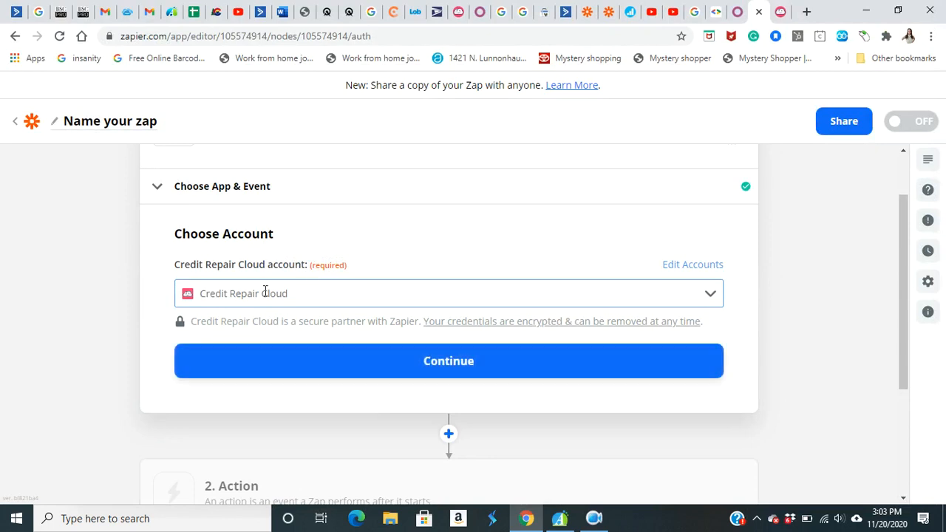
pyautogui.click(281, 367)
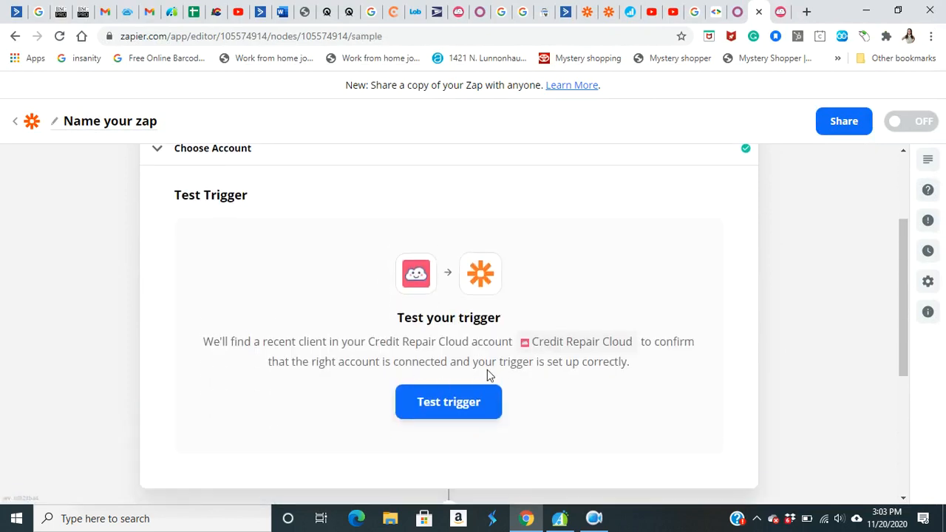
pyautogui.click(448, 403)
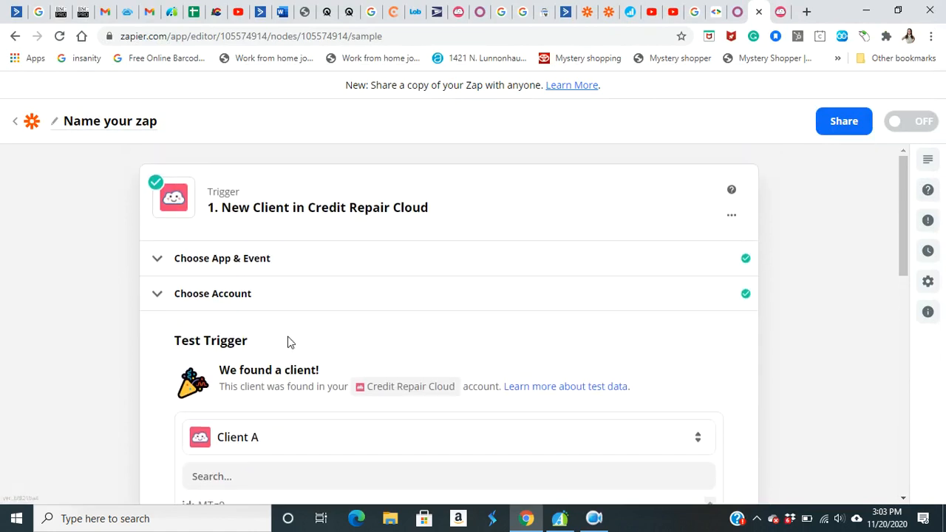
# Review the trigger's test client, account and app event sections, and close the trigger step
pyautogui.scroll(-2, 260, 380)
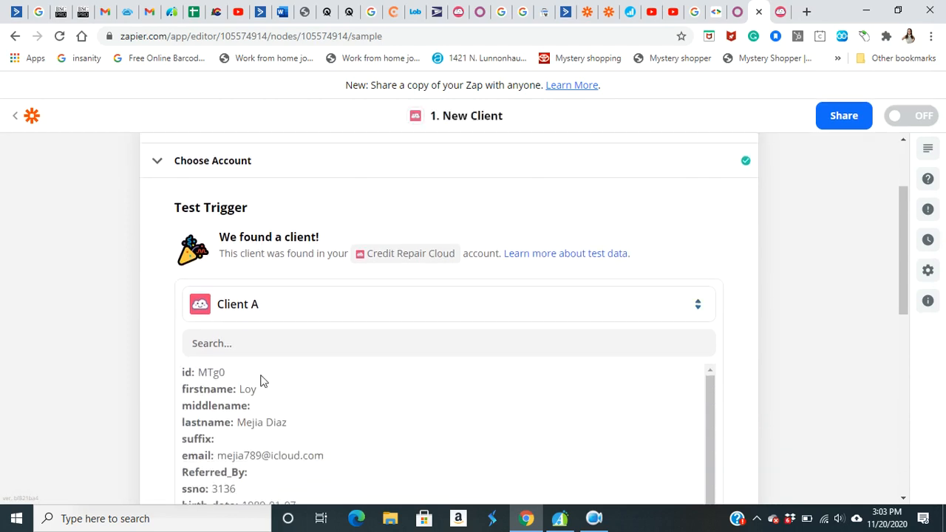
pyautogui.scroll(2, 261, 381)
pyautogui.click(234, 299)
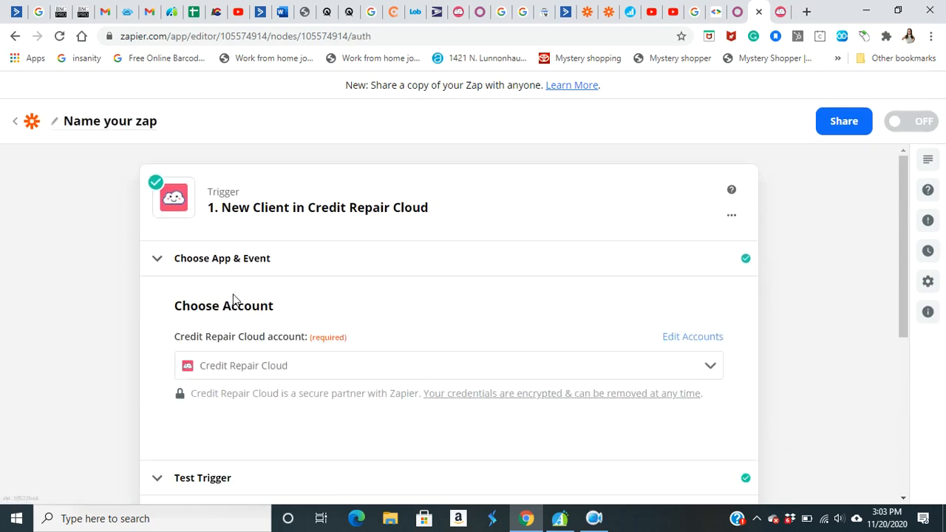
pyautogui.click(227, 260)
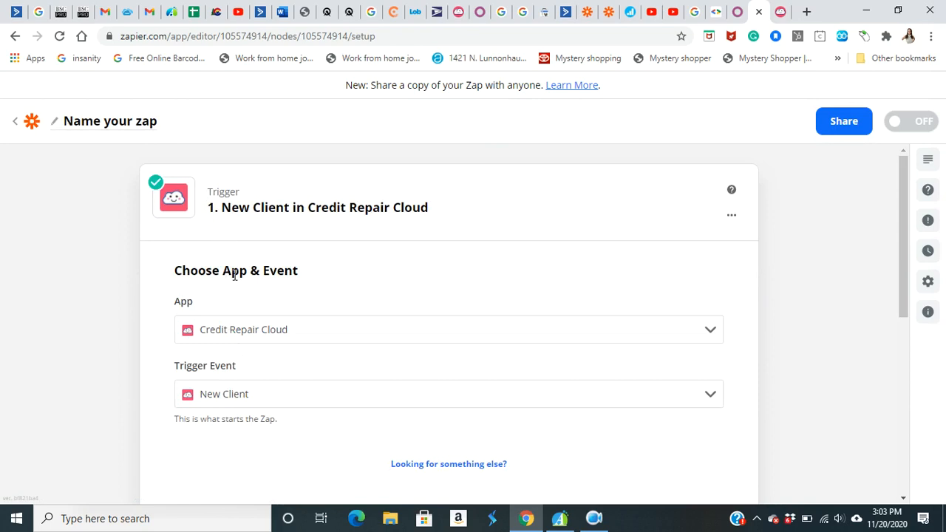
pyautogui.scroll(-1, 234, 275)
pyautogui.scroll(-5, 300, 390)
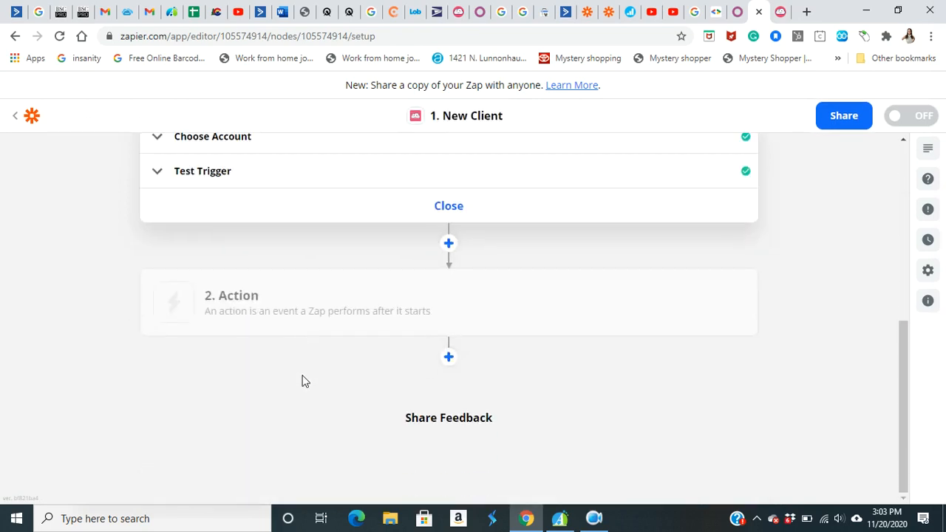
pyautogui.click(450, 205)
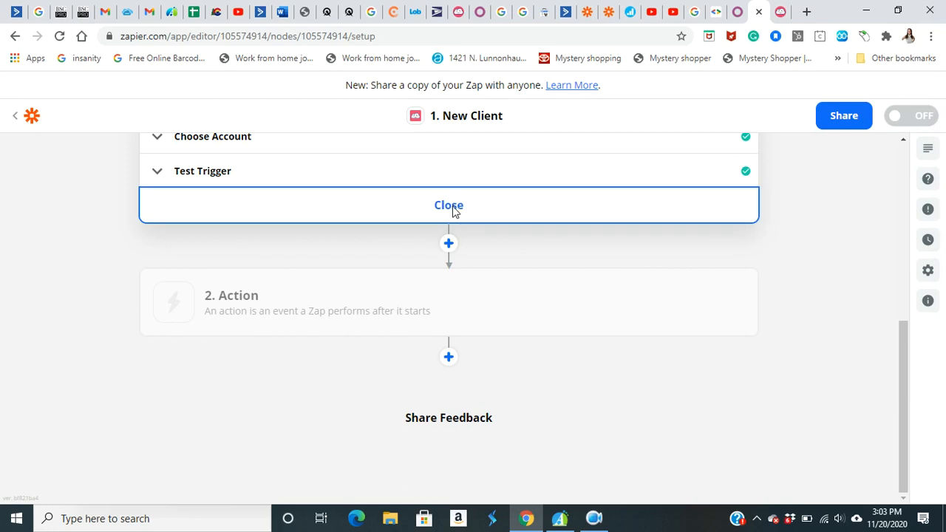
# Add an action after the New Client trigger, searching for "act" and choosing ActiveCampaign as its app
pyautogui.click(449, 242)
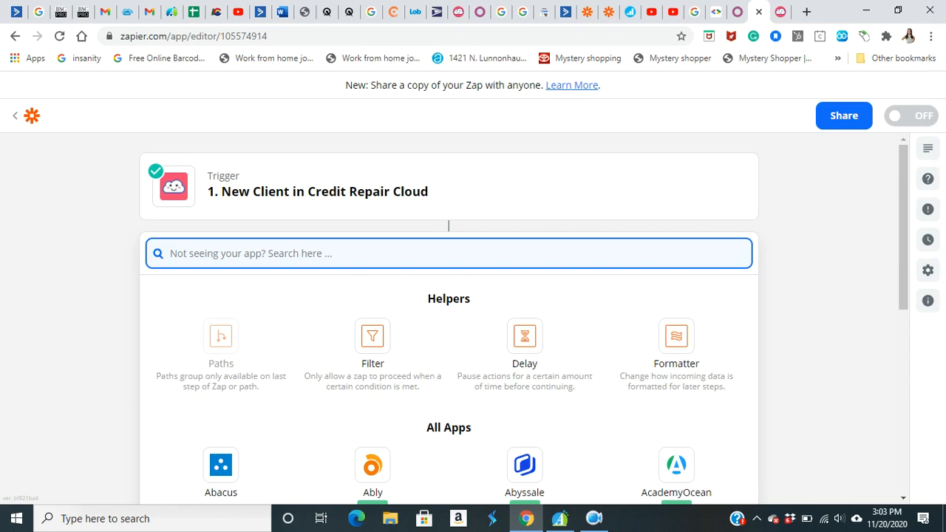
pyautogui.click(591, 527)
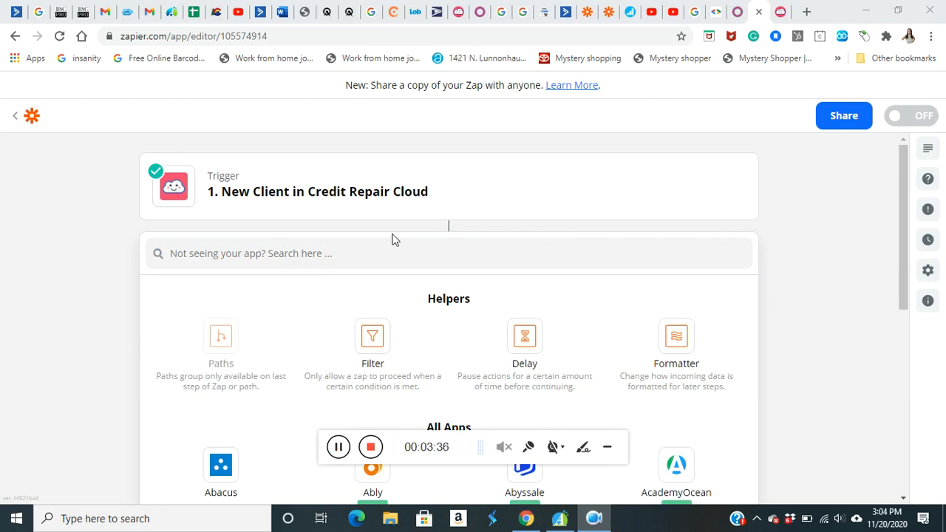
pyautogui.click(292, 251)
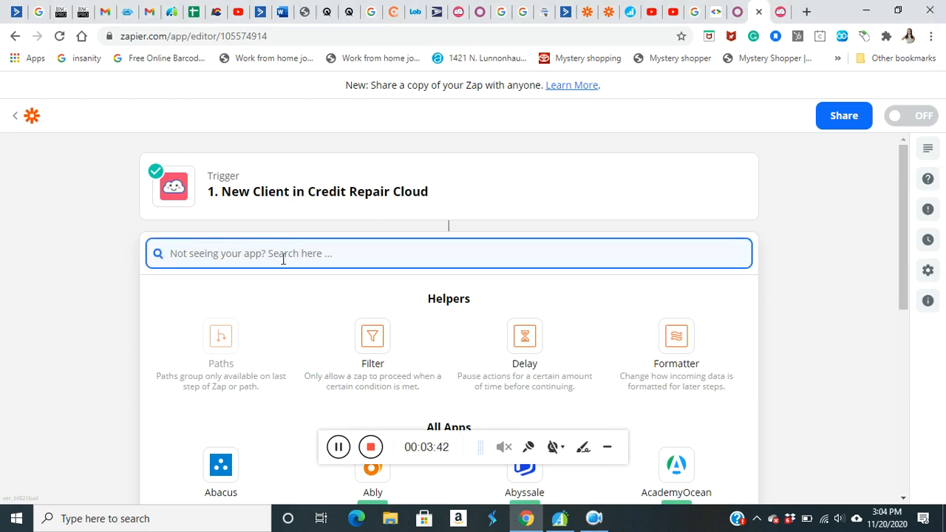
pyautogui.write('act')
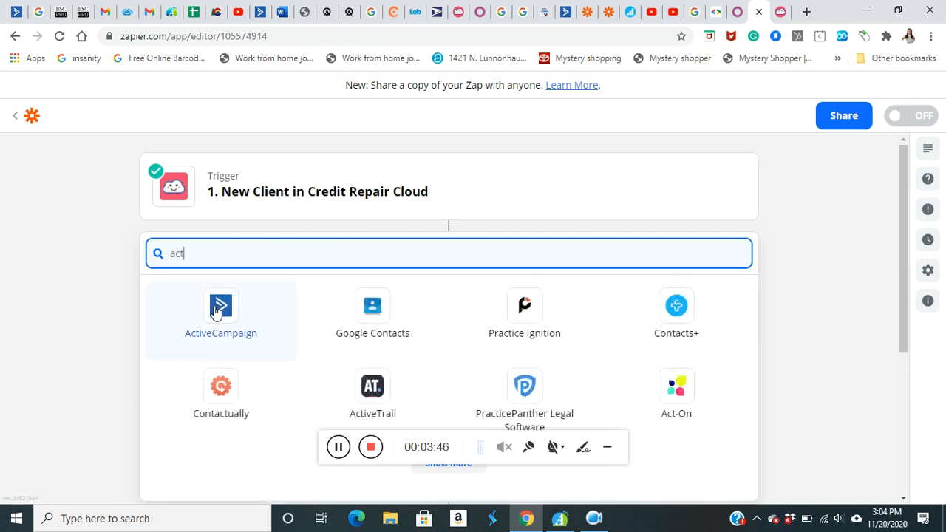
pyautogui.click(215, 312)
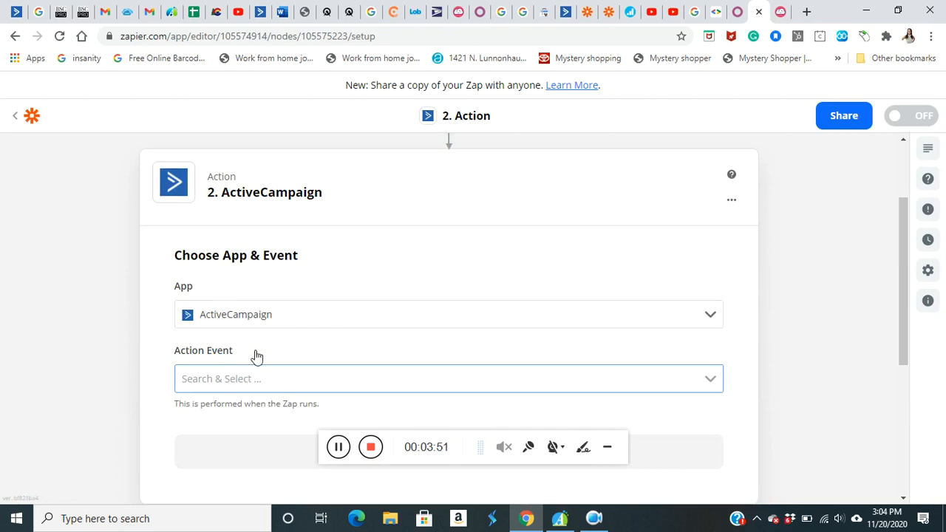
# Set the action event to Create/Update Contact and open the form for connecting a new ActiveCampaign account
pyautogui.click(241, 380)
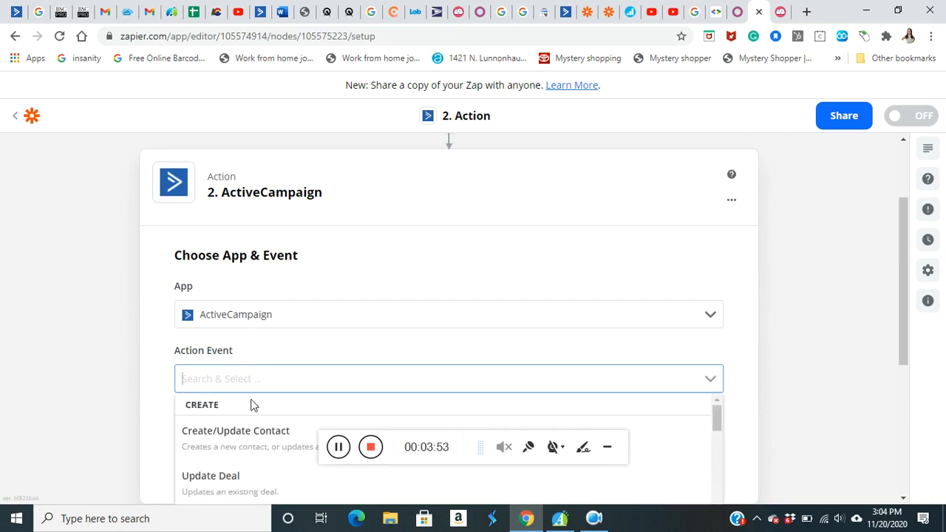
pyautogui.scroll(-2, 156, 358)
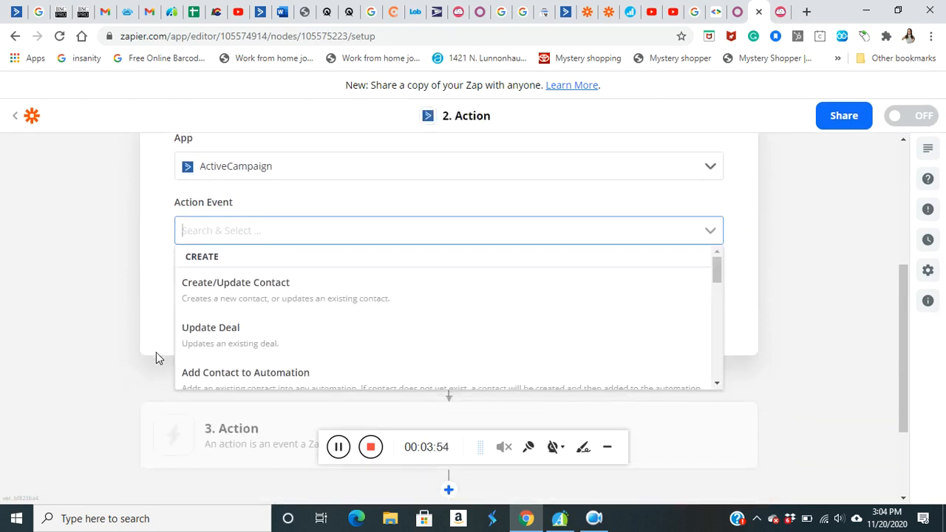
pyautogui.click(257, 293)
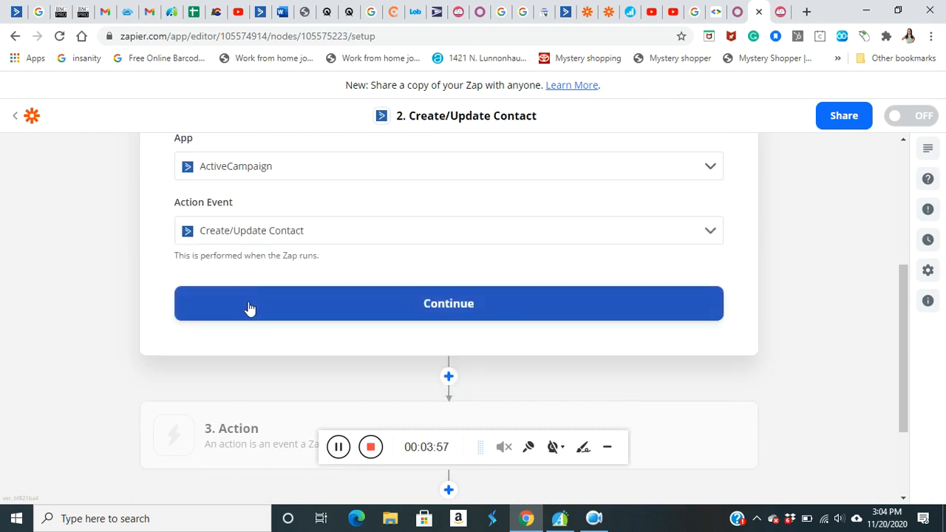
pyautogui.click(249, 308)
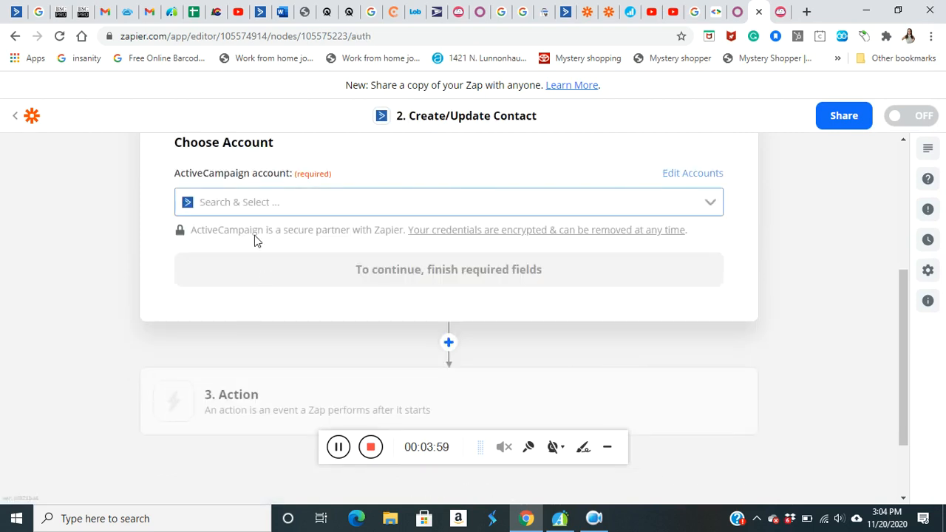
pyautogui.click(257, 199)
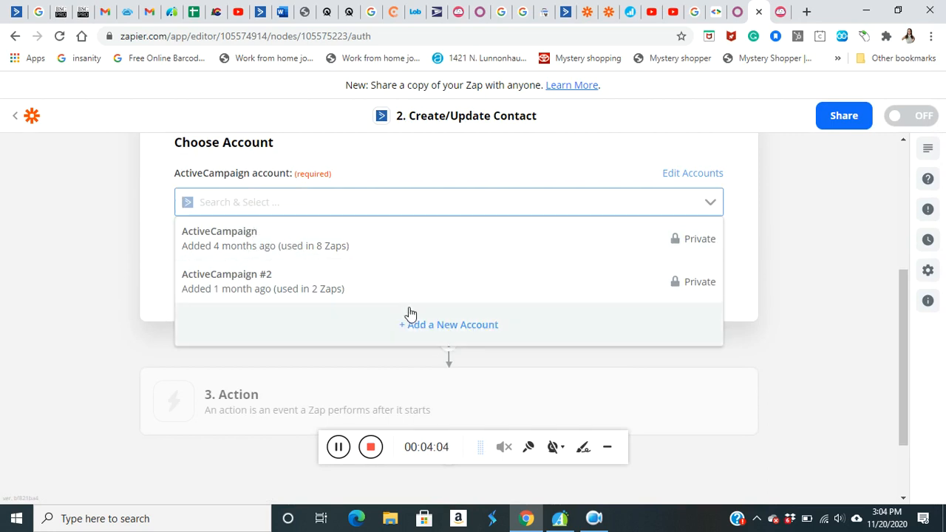
pyautogui.click(418, 334)
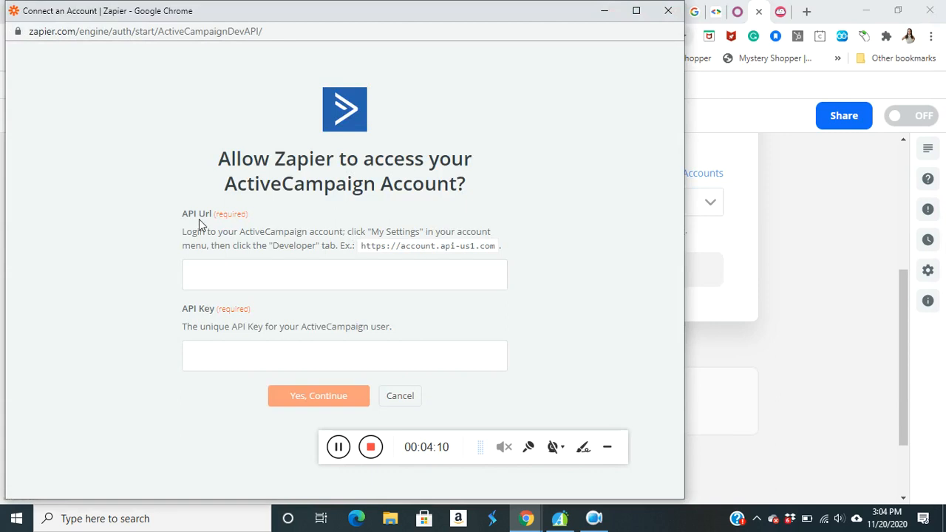
# Open the ActiveCampaign website in a new browser tab and log in with the company's account name
pyautogui.click(806, 11)
pyautogui.write('act')
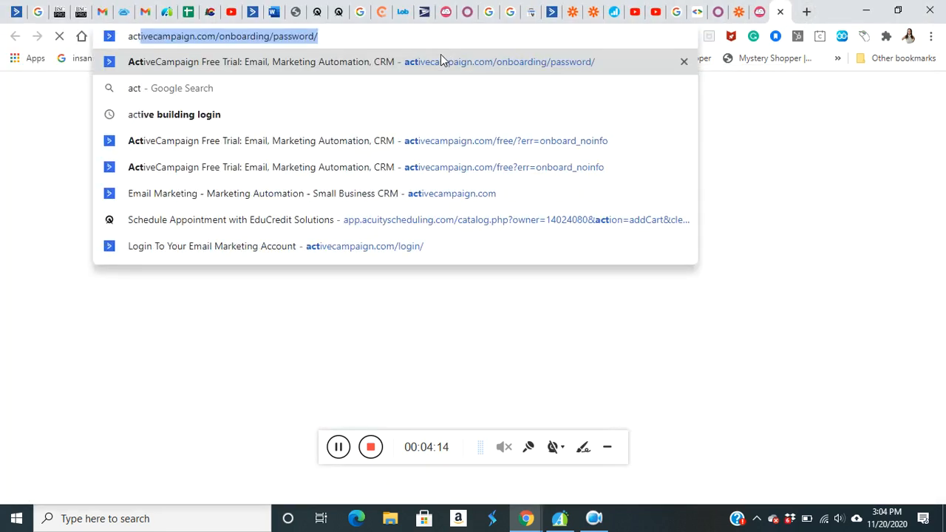
pyautogui.click(442, 62)
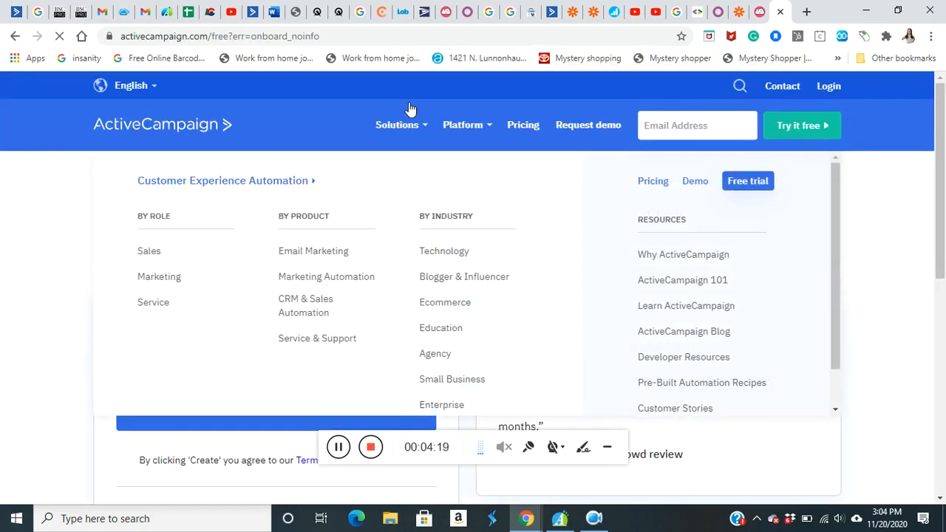
pyautogui.click(829, 86)
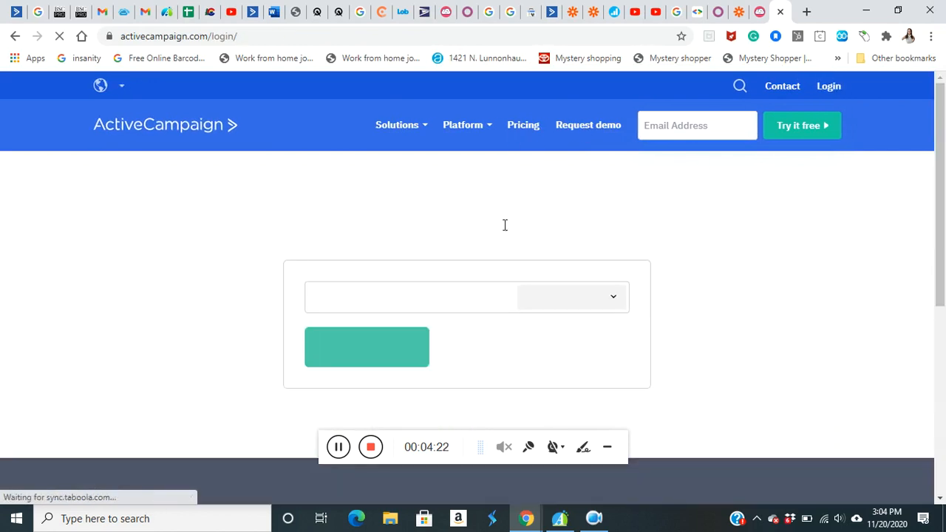
pyautogui.write('us')
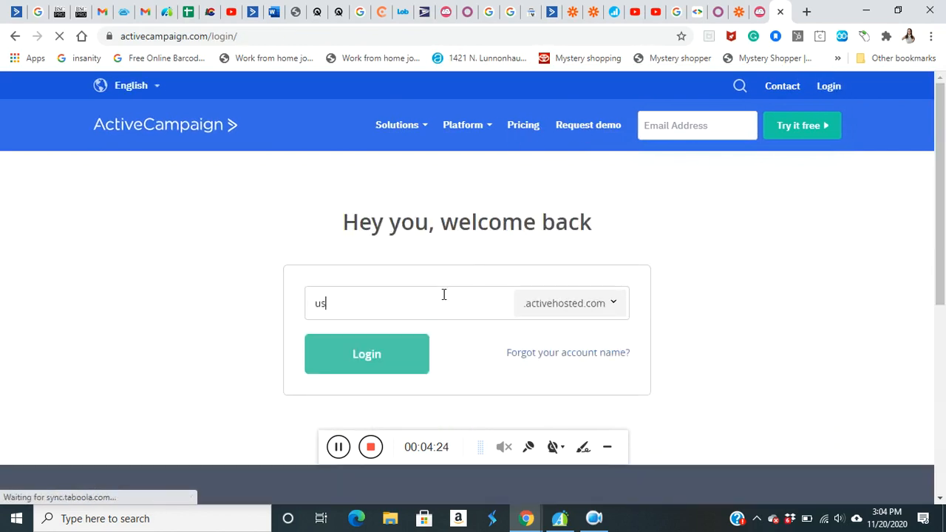
pyautogui.write('arepair')
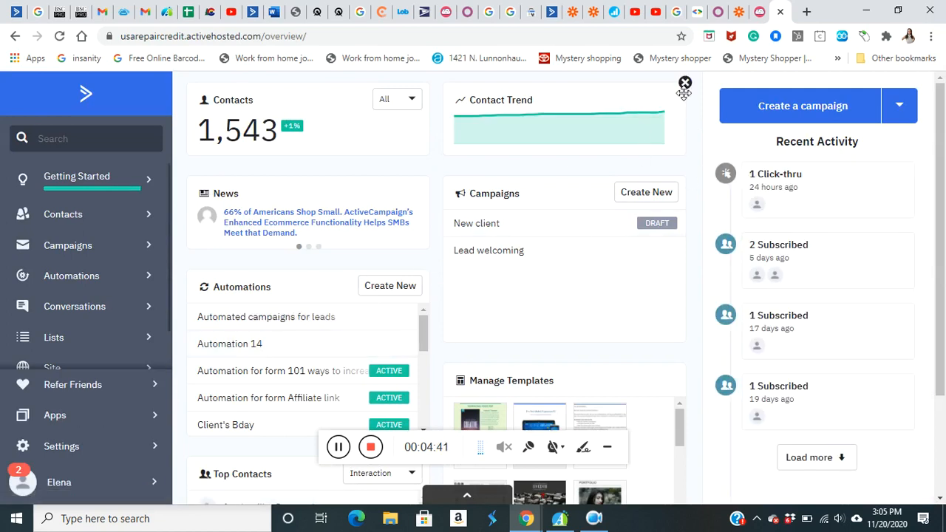
# Open the account settings from the ActiveCampaign dashboard
pyautogui.scroll(-2, 63, 381)
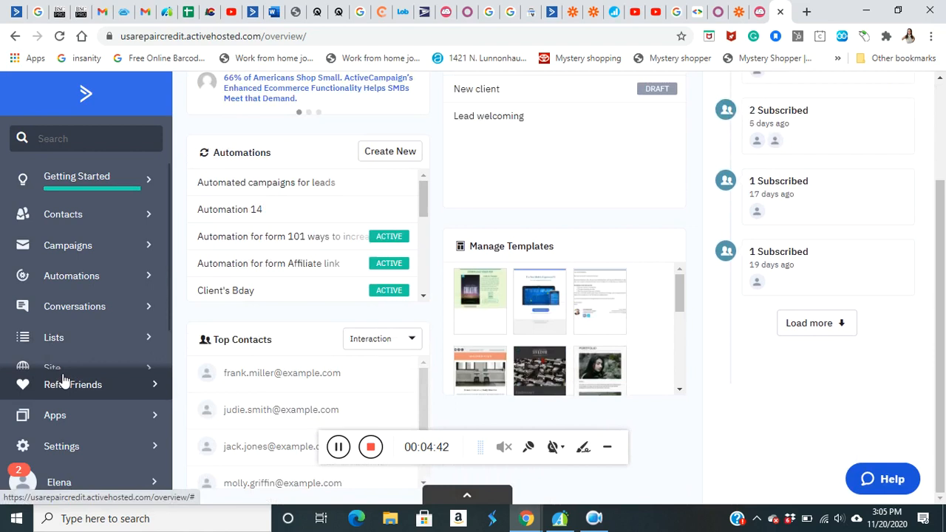
pyautogui.click(57, 451)
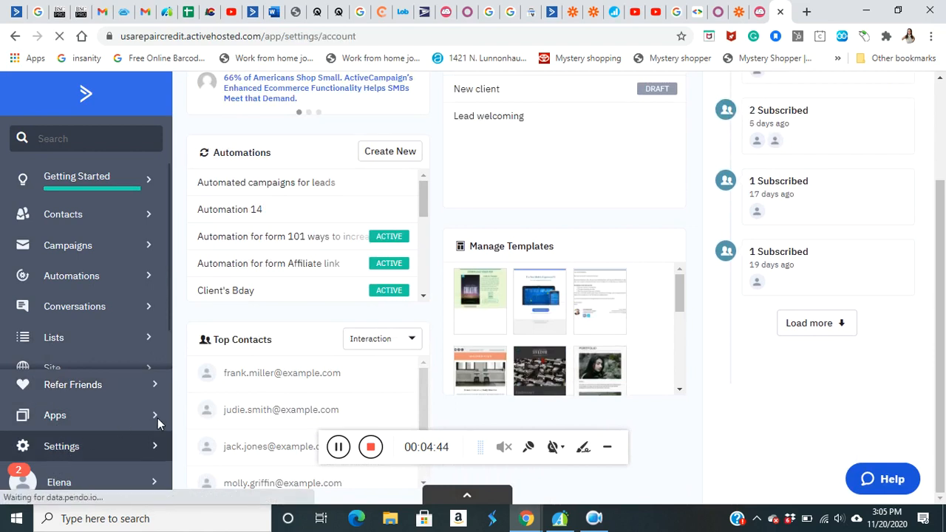
pyautogui.click(608, 447)
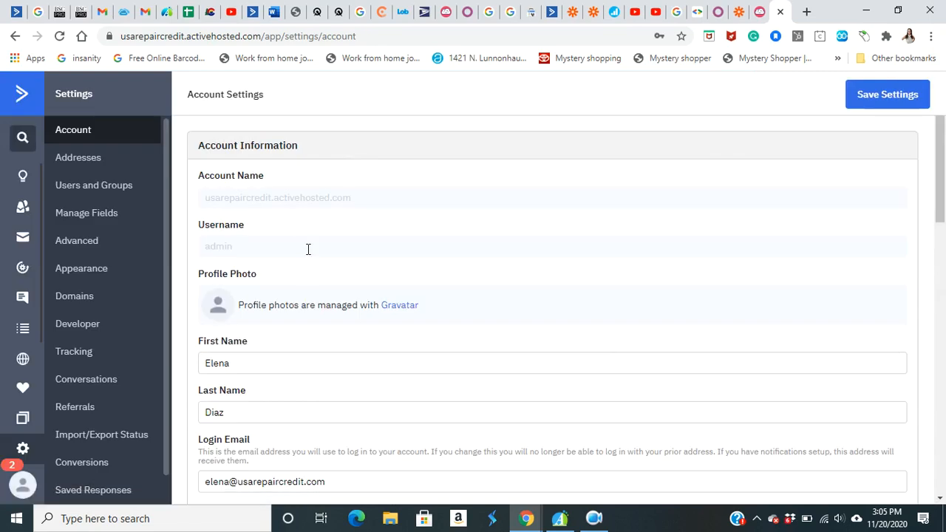
# Look through the Account, Tracking and Security settings pages for the API credentials
pyautogui.scroll(-5, 287, 387)
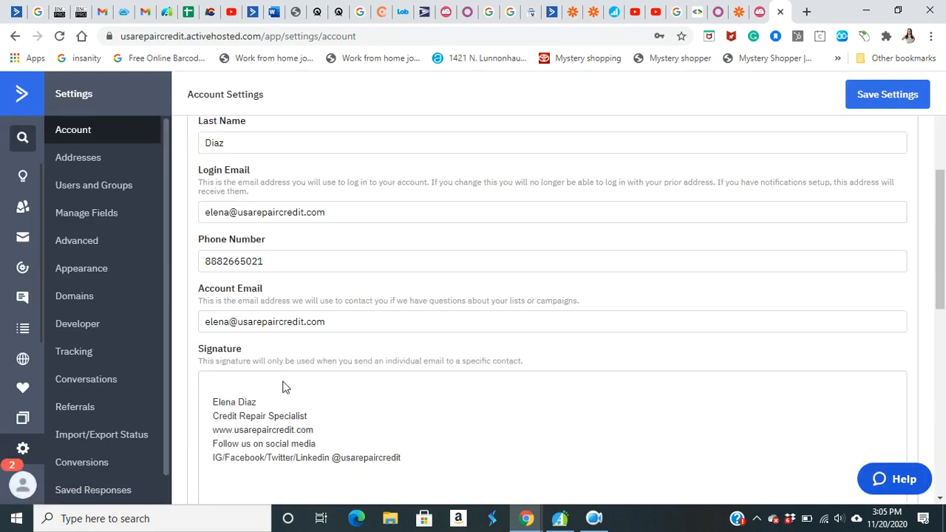
pyautogui.click(98, 364)
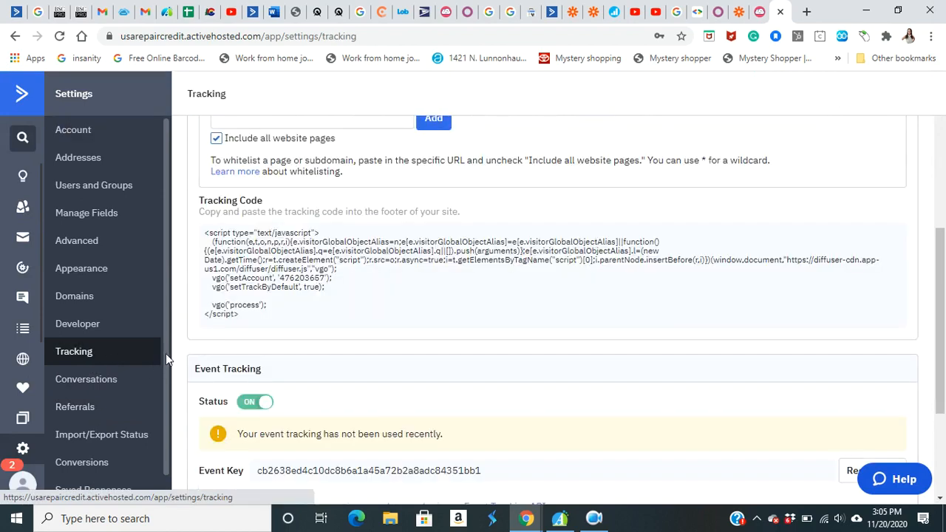
pyautogui.scroll(-1, 169, 365)
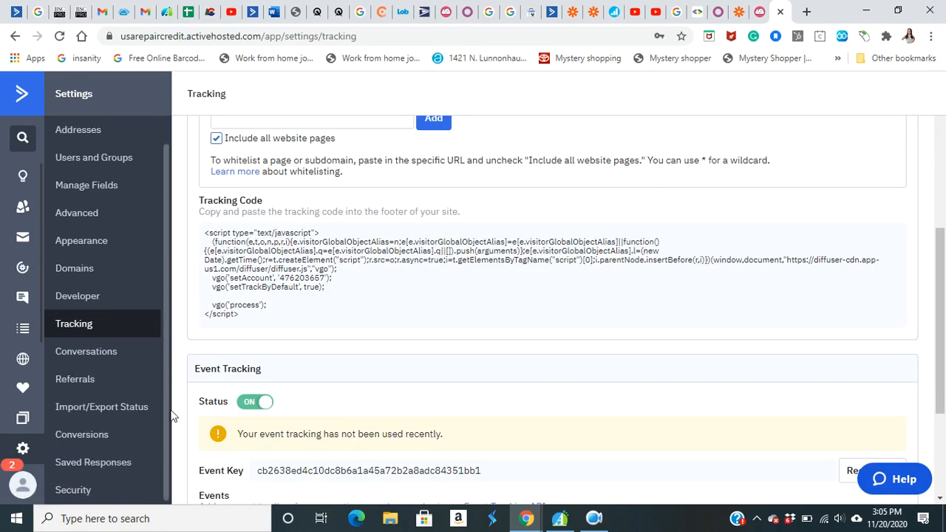
pyautogui.click(78, 491)
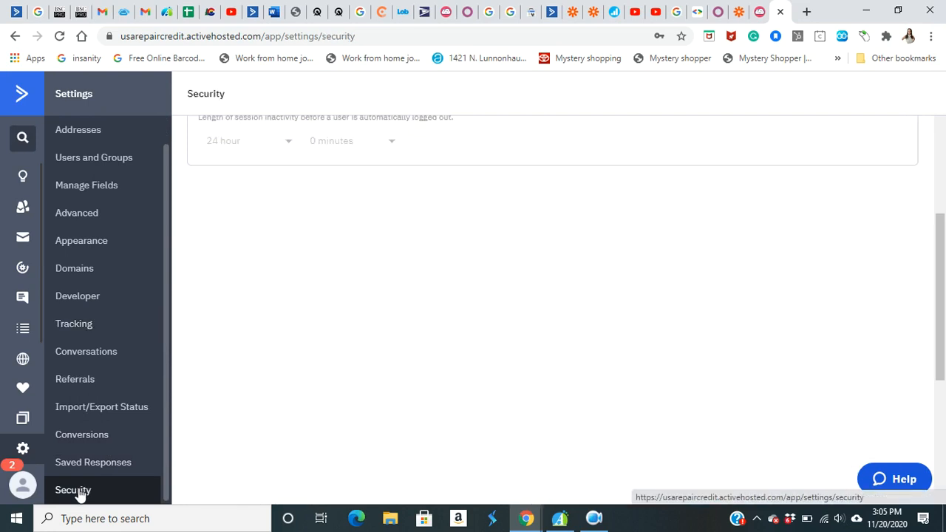
pyautogui.scroll(3, 292, 358)
pyautogui.scroll(2, 292, 359)
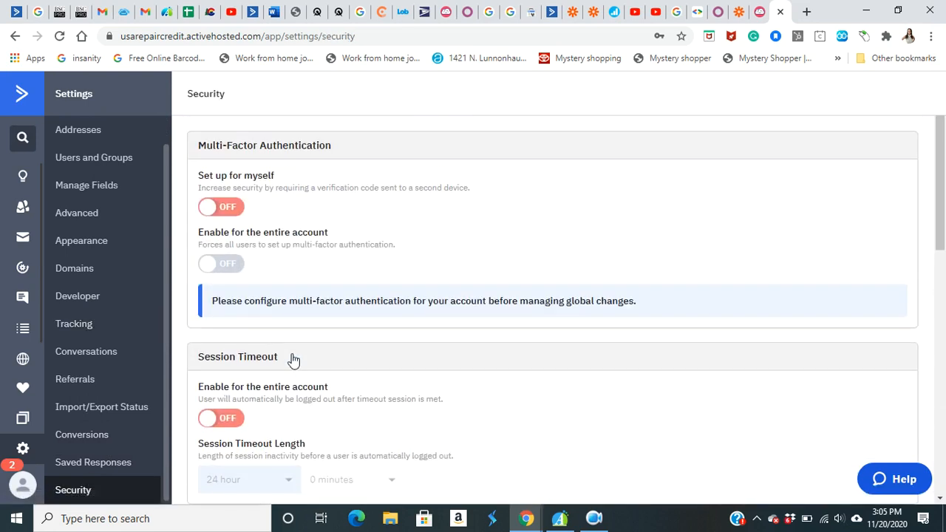
# Open the Developer settings and select the API access URL
pyautogui.click(594, 518)
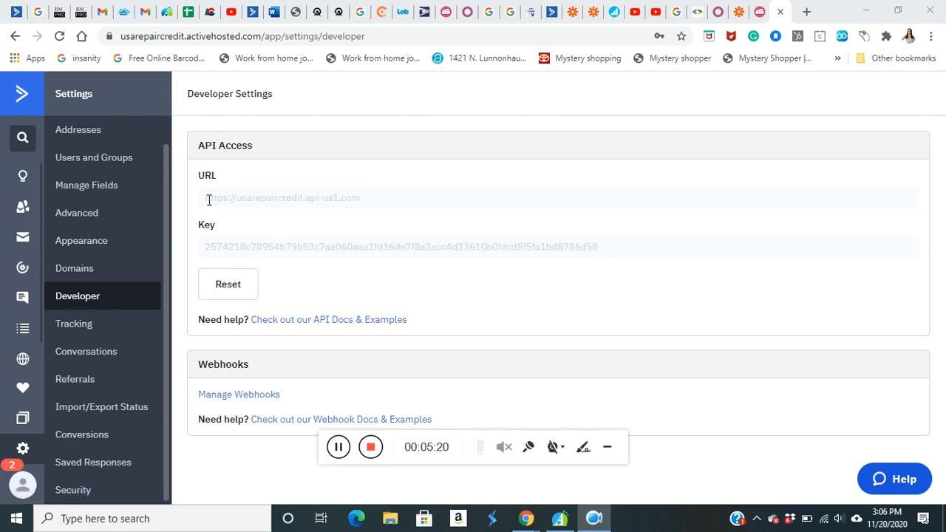
pyautogui.moveTo(207, 198); pyautogui.dragTo(407, 216)
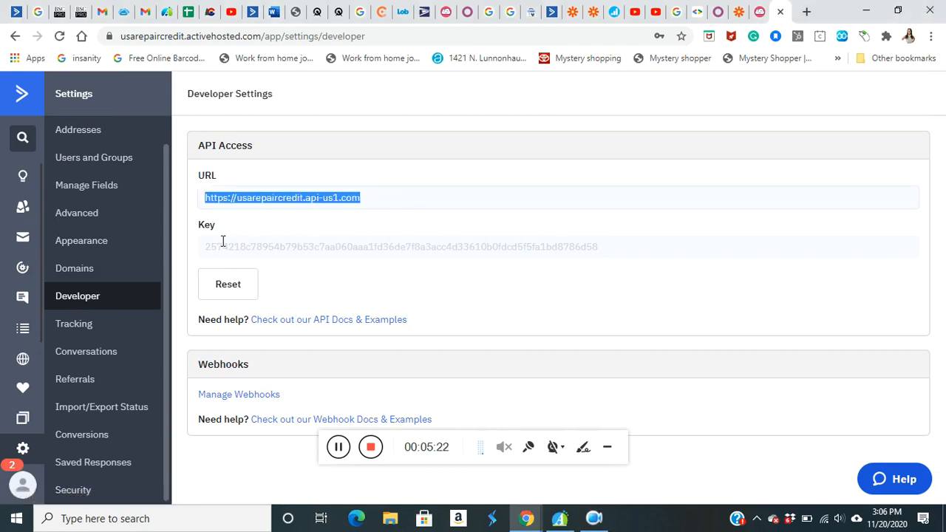
# Select the API access key in the Developer settings and close Zapier's ActiveCampaign authorization window without filling it in
pyautogui.moveTo(210, 246); pyautogui.dragTo(466, 286)
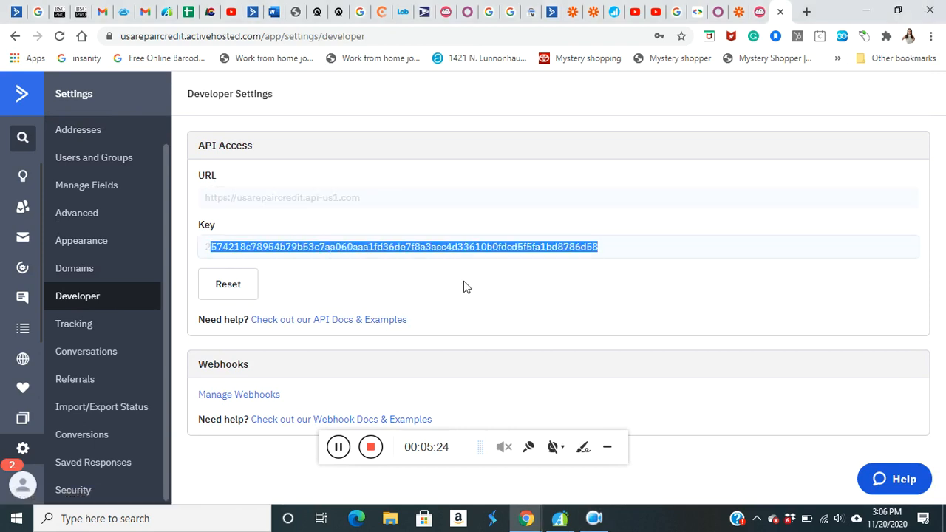
pyautogui.click(866, 11)
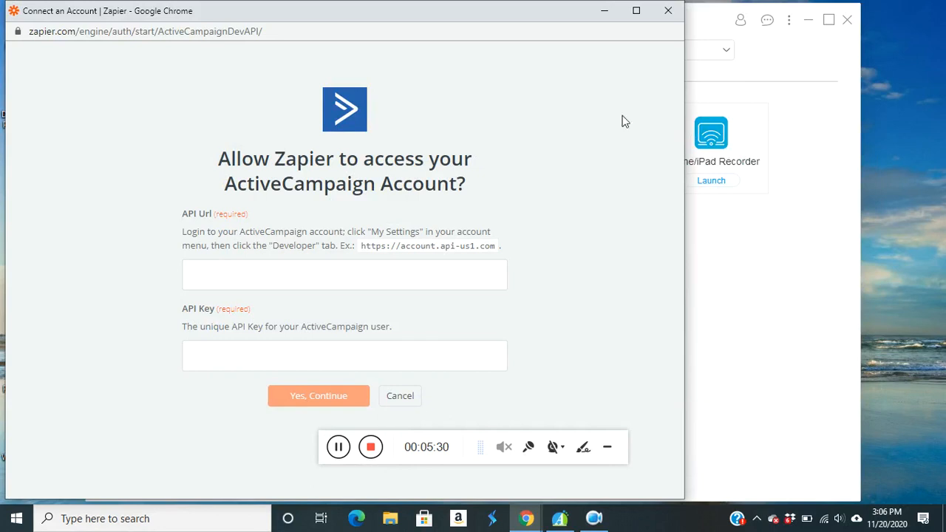
pyautogui.click(668, 15)
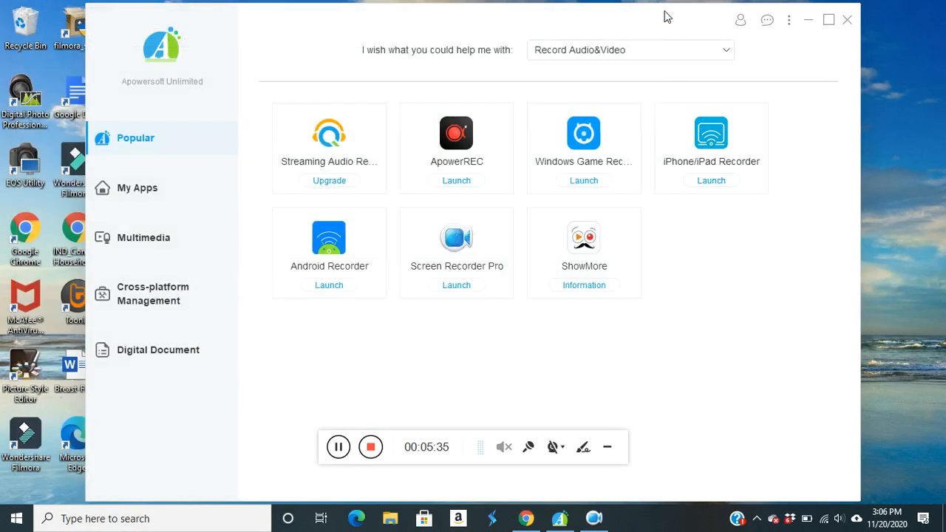
pyautogui.click(527, 519)
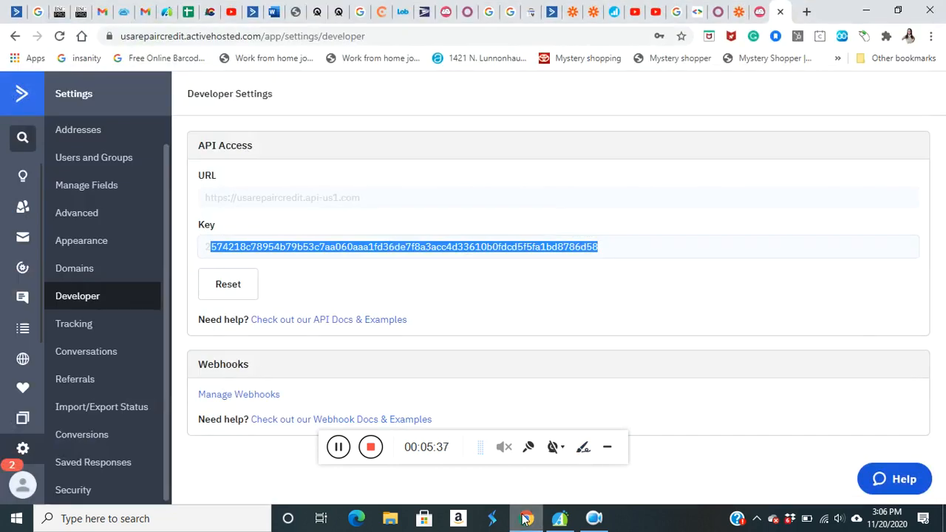
# In Zapier, choose the existing account named ActiveCampaign for the Create/Update Contact action and continue to the action setup
pyautogui.click(716, 9)
pyautogui.click(357, 200)
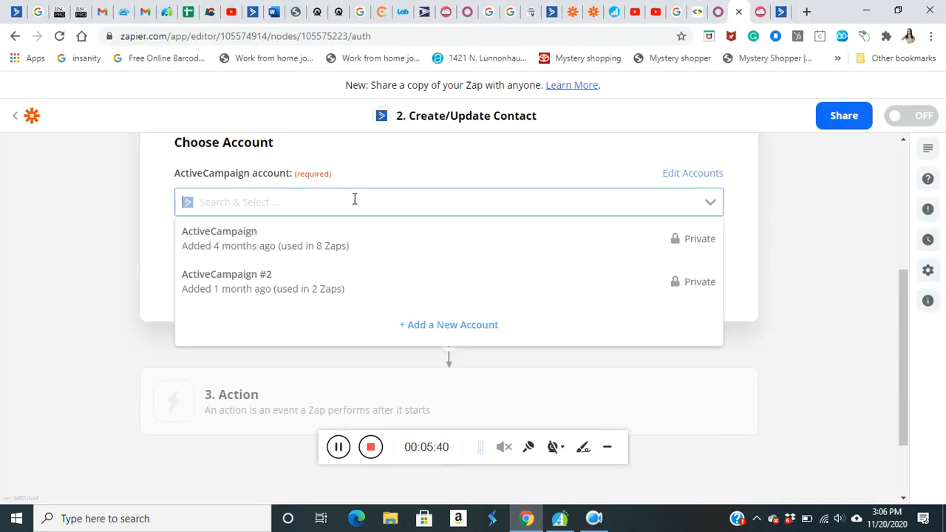
pyautogui.click(223, 241)
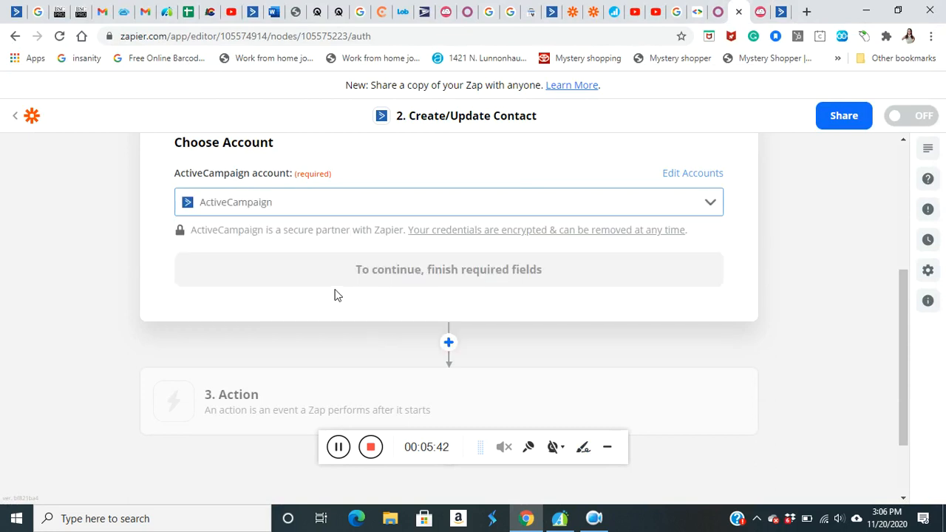
pyautogui.click(356, 277)
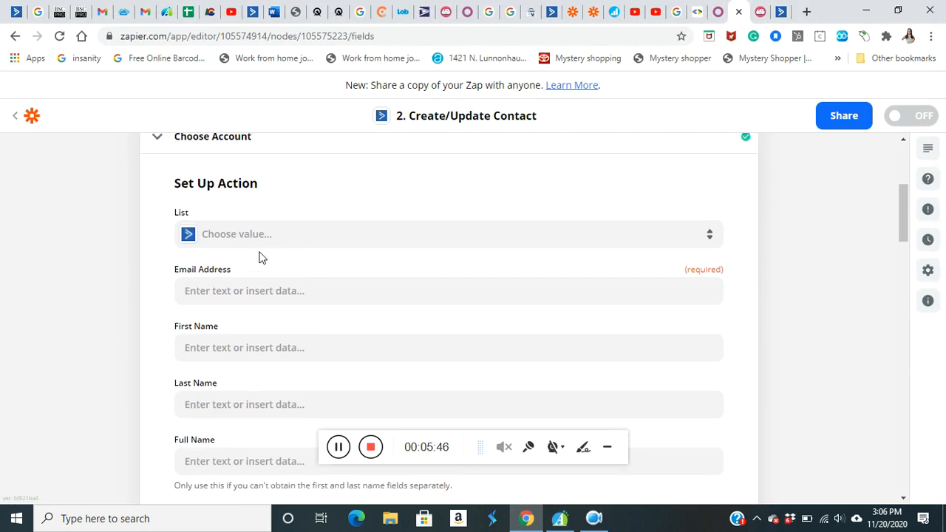
# Look through the lists offered for the action's List field and open the Lists page in ActiveCampaign
pyautogui.click(224, 237)
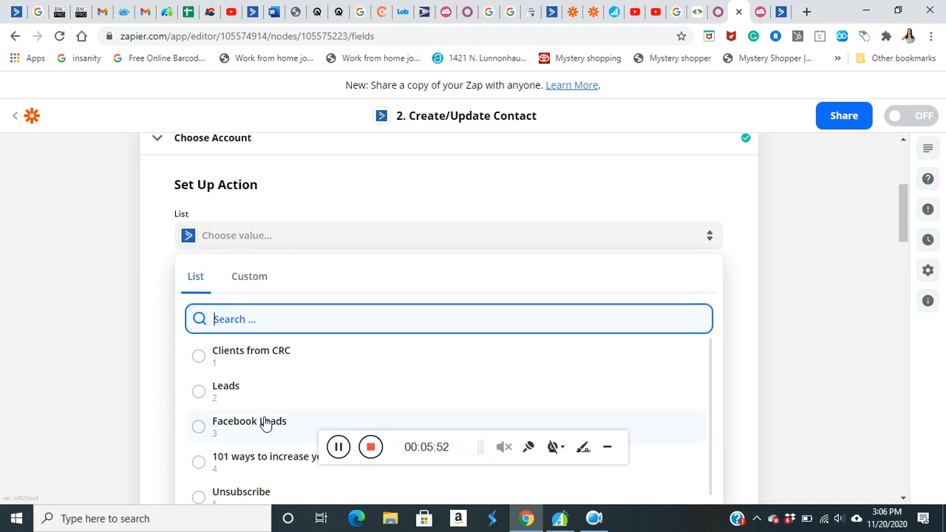
pyautogui.scroll(-2, 265, 423)
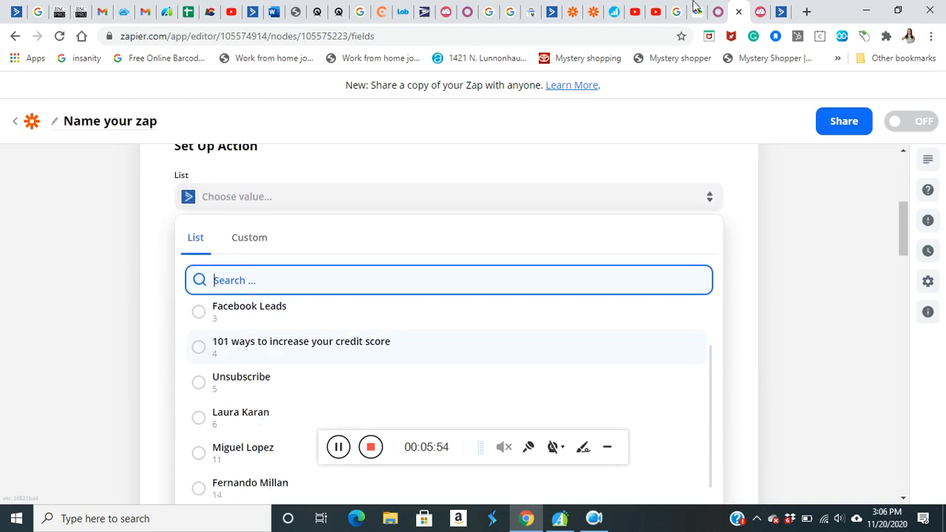
pyautogui.click(781, 14)
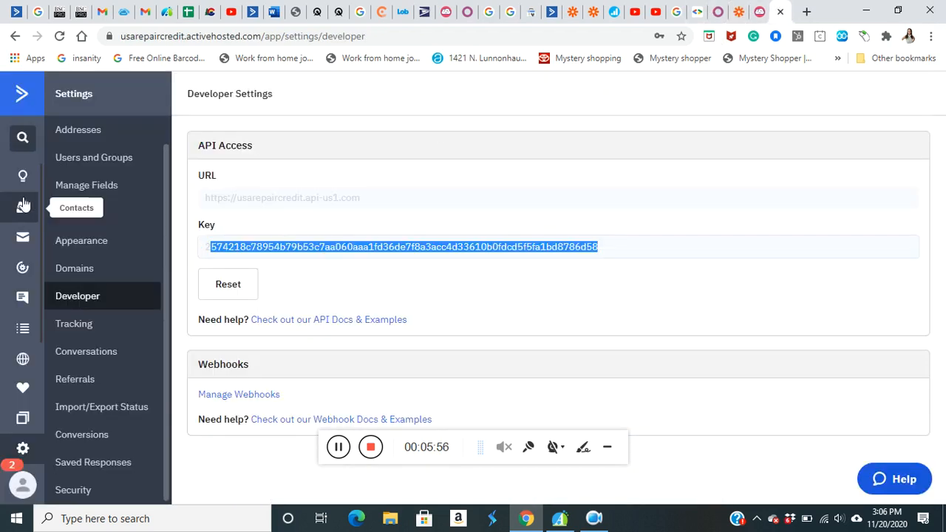
pyautogui.click(22, 333)
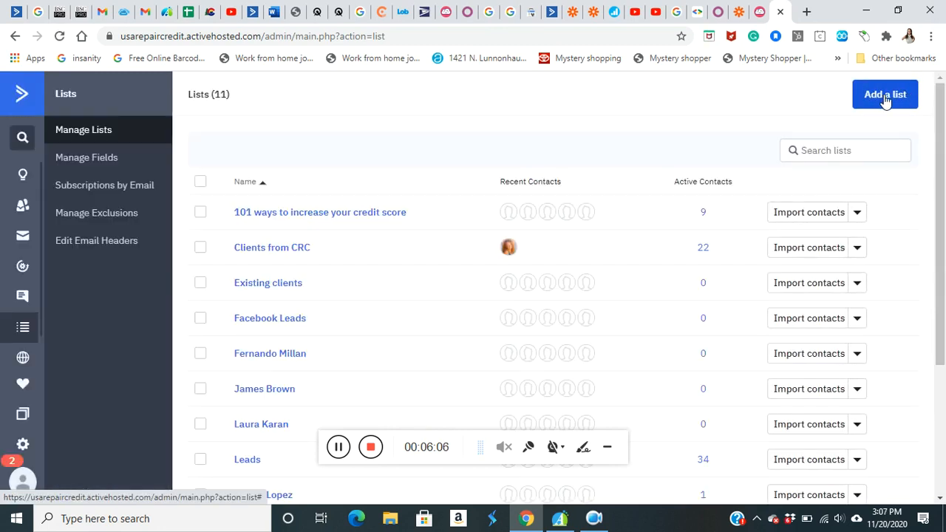
pyautogui.click(886, 97)
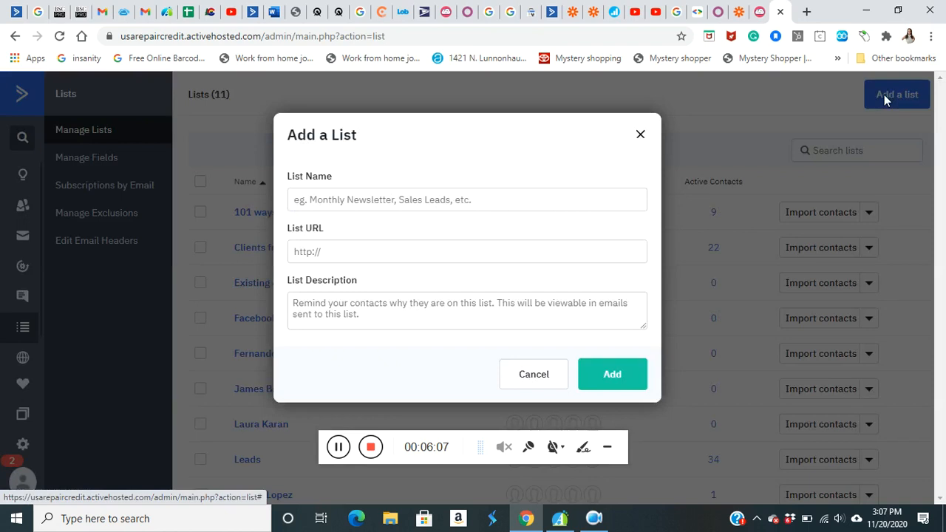
pyautogui.click(340, 193)
pyautogui.click(336, 253)
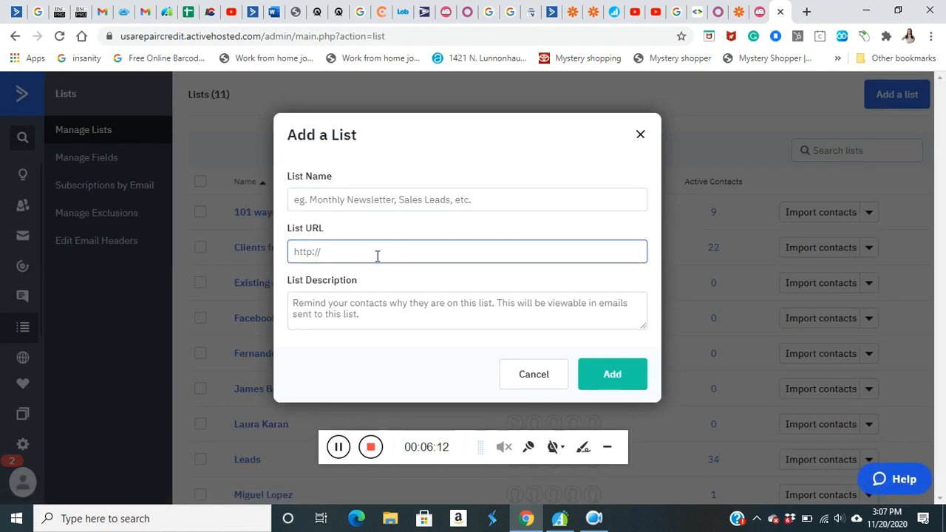
pyautogui.click(325, 308)
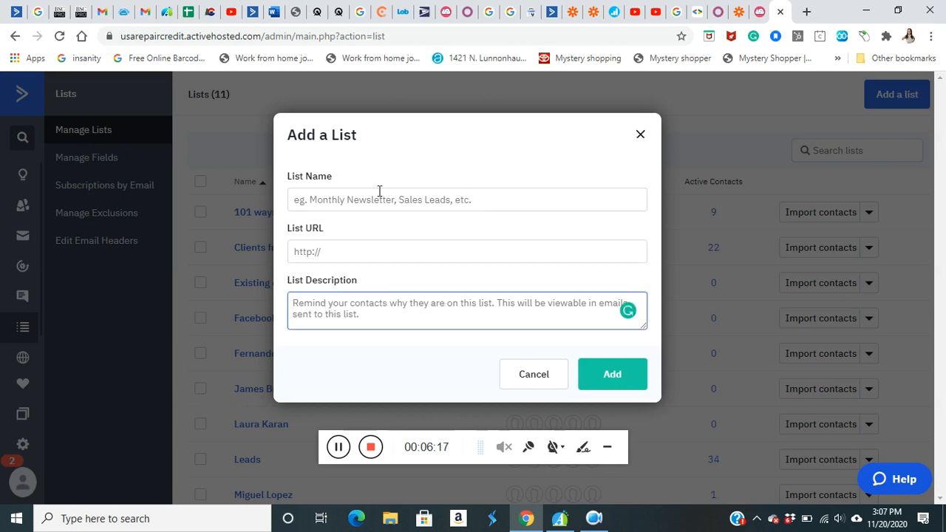
pyautogui.click(526, 375)
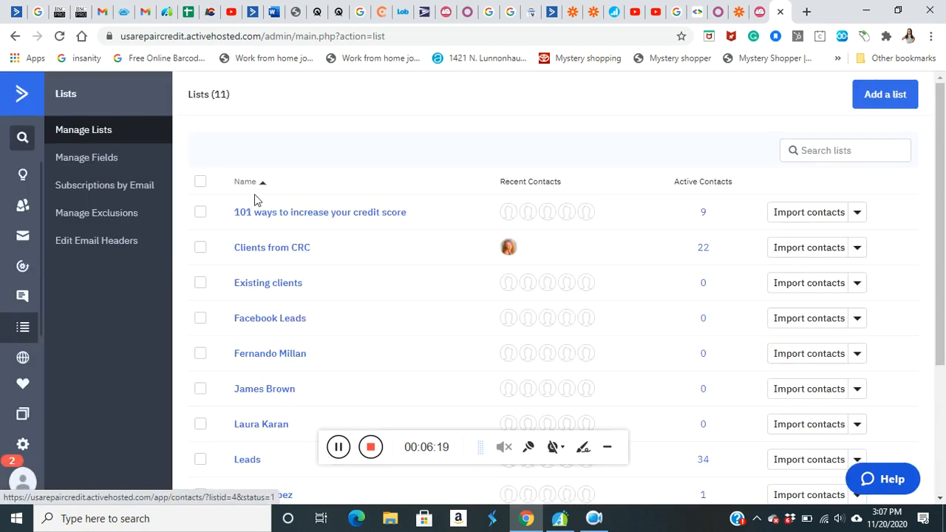
# Return to the zap in Zapier and set the action's List to Clients from CRC
pyautogui.scroll(-3, 292, 422)
pyautogui.scroll(3, 458, 251)
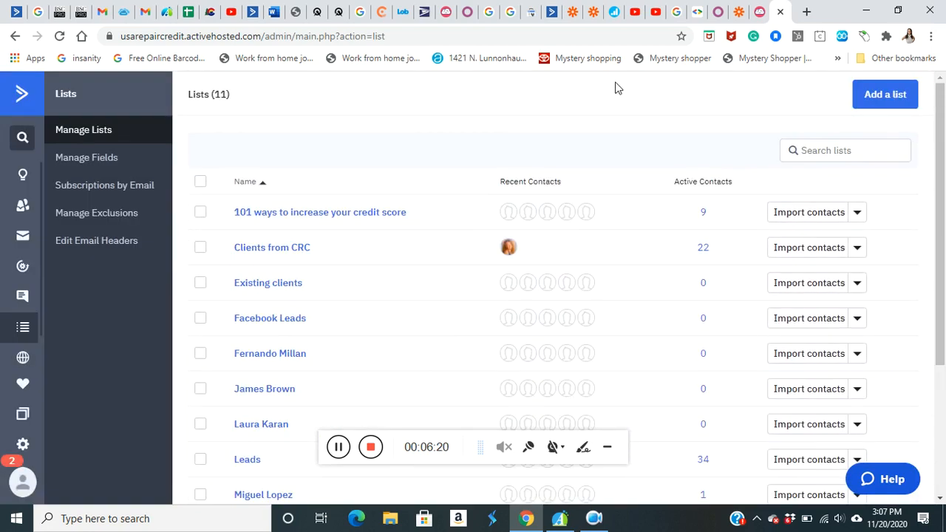
pyautogui.click(760, 14)
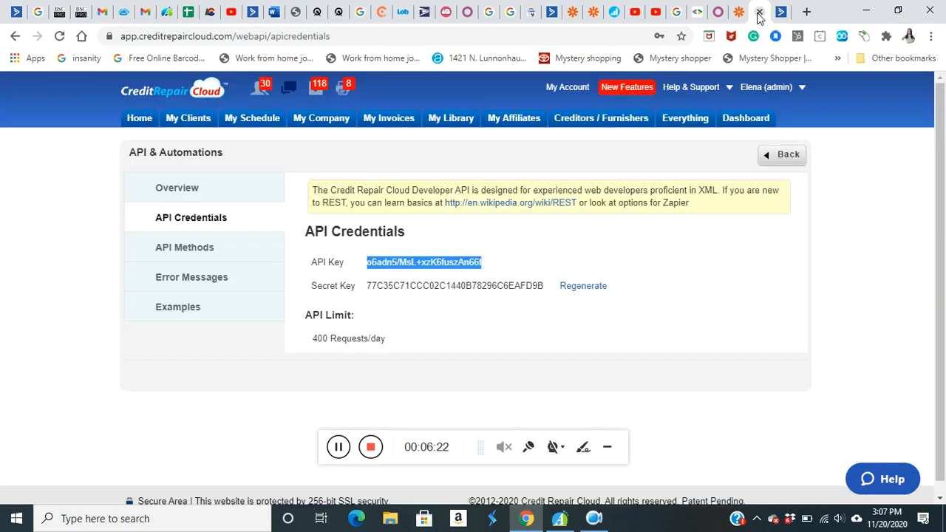
pyautogui.click(735, 12)
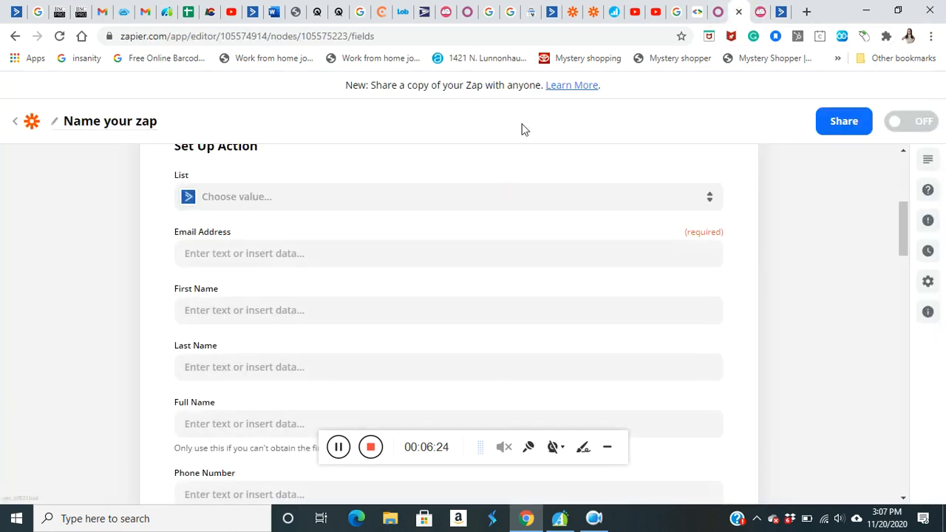
pyautogui.click(249, 199)
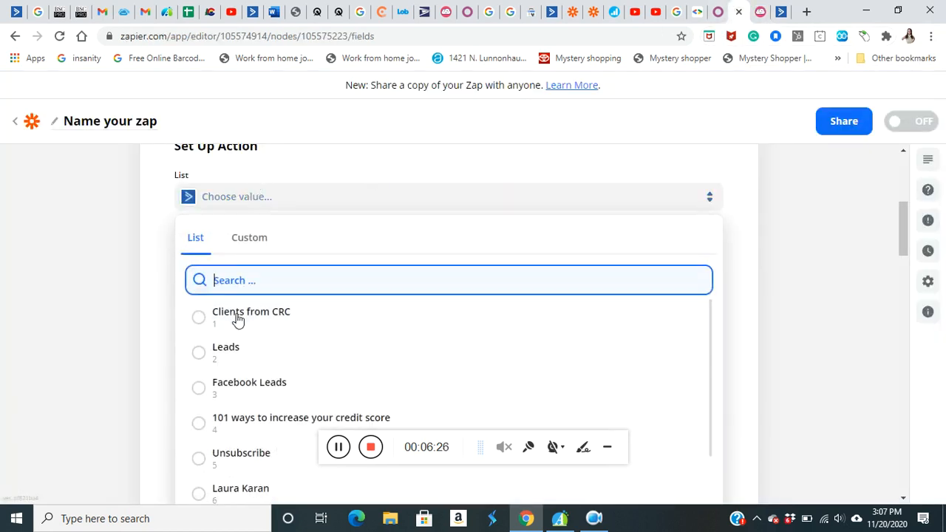
pyautogui.click(235, 313)
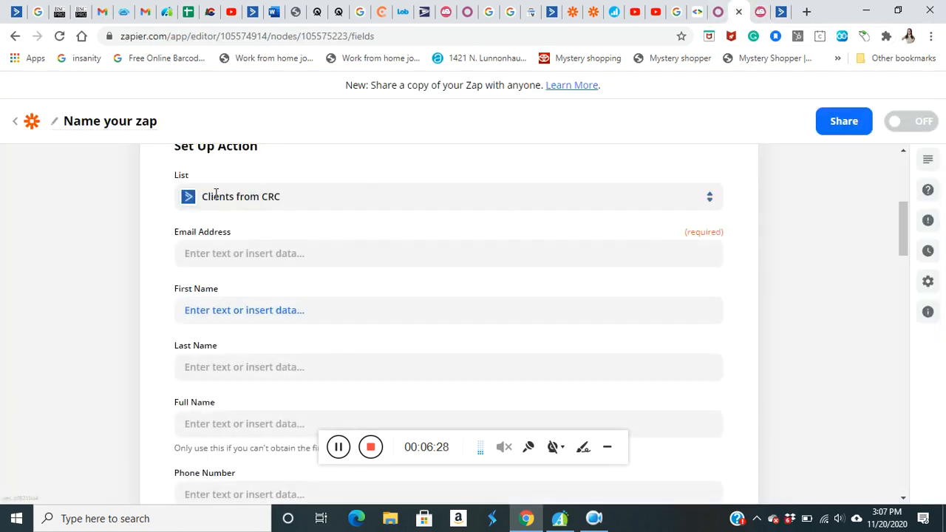
# Examine the Credit Repair Cloud trigger and the client data it offers for the Email Address field
pyautogui.click(220, 256)
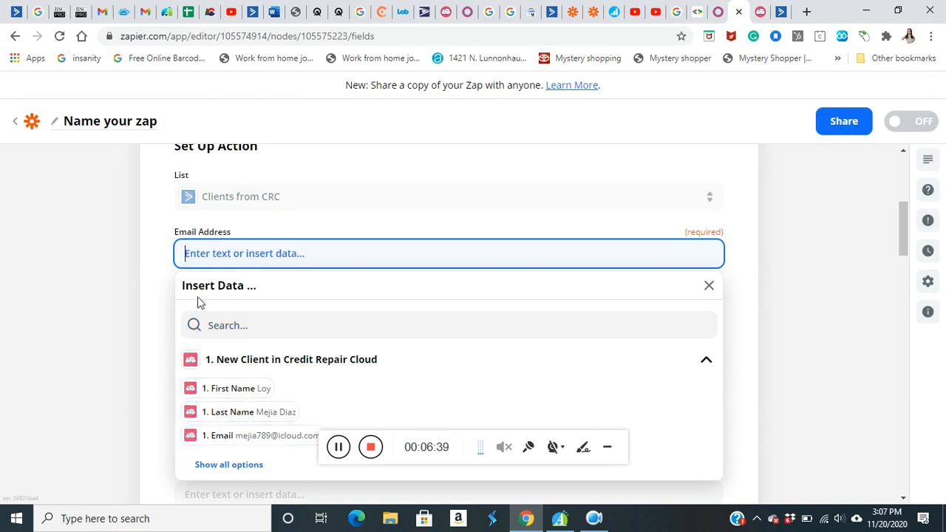
pyautogui.scroll(5, 197, 296)
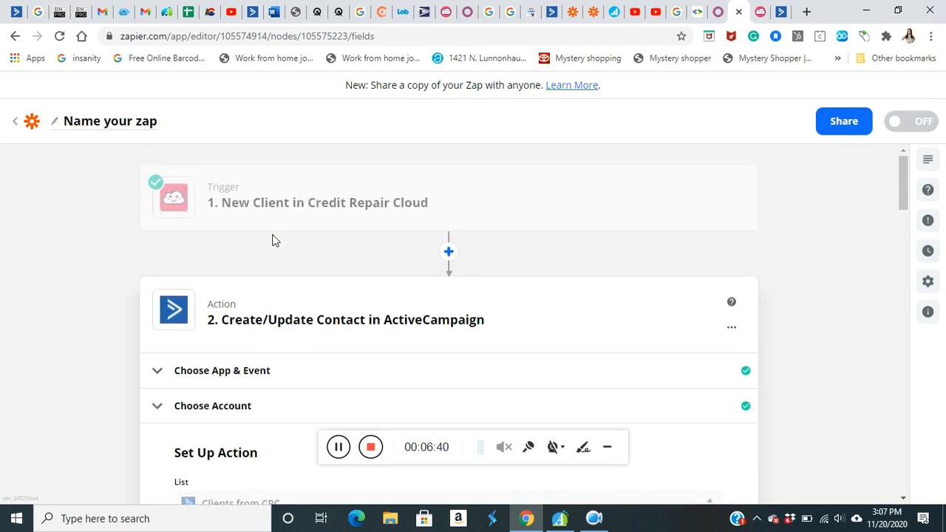
pyautogui.moveTo(219, 222)
pyautogui.scroll(-2, 254, 347)
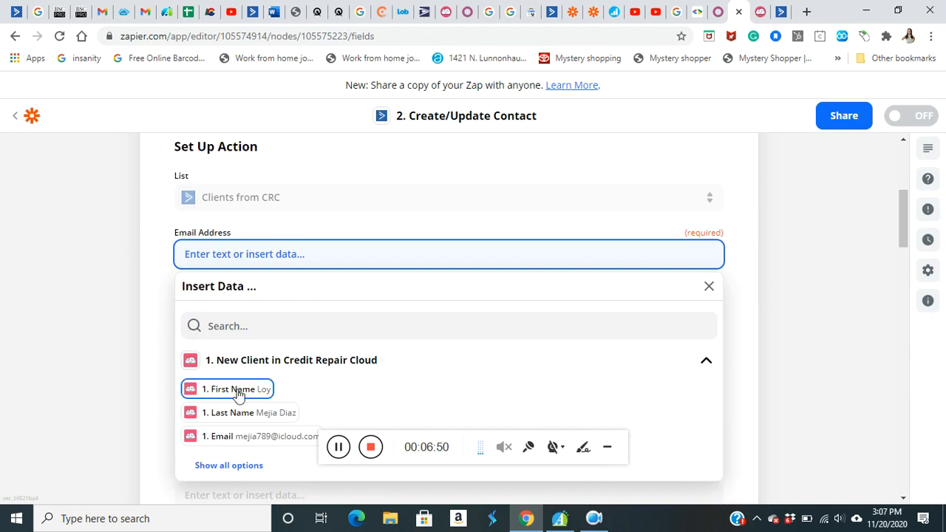
pyautogui.click(149, 268)
pyautogui.click(218, 254)
pyautogui.click(157, 354)
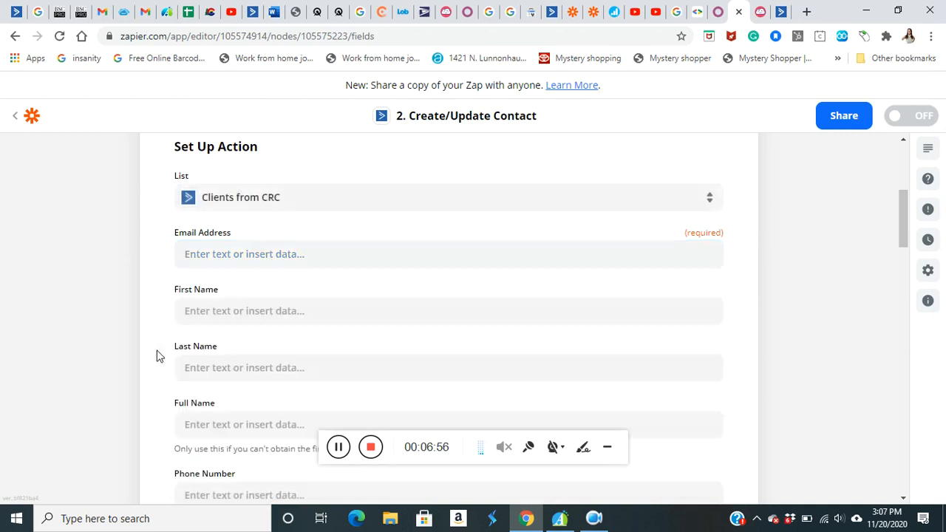
# Map the contact's Email Address to the Email value from the New Client in Credit Repair Cloud trigger
pyautogui.click(226, 256)
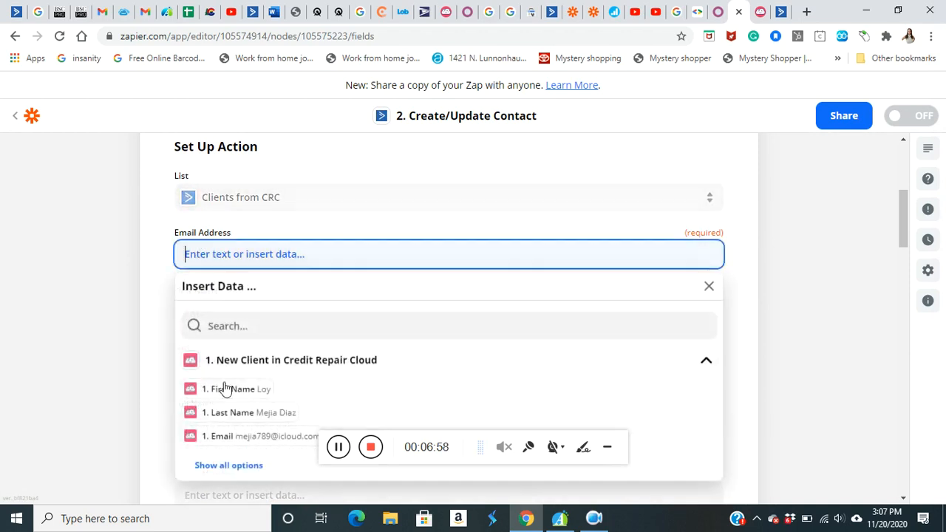
pyautogui.click(229, 438)
pyautogui.click(143, 305)
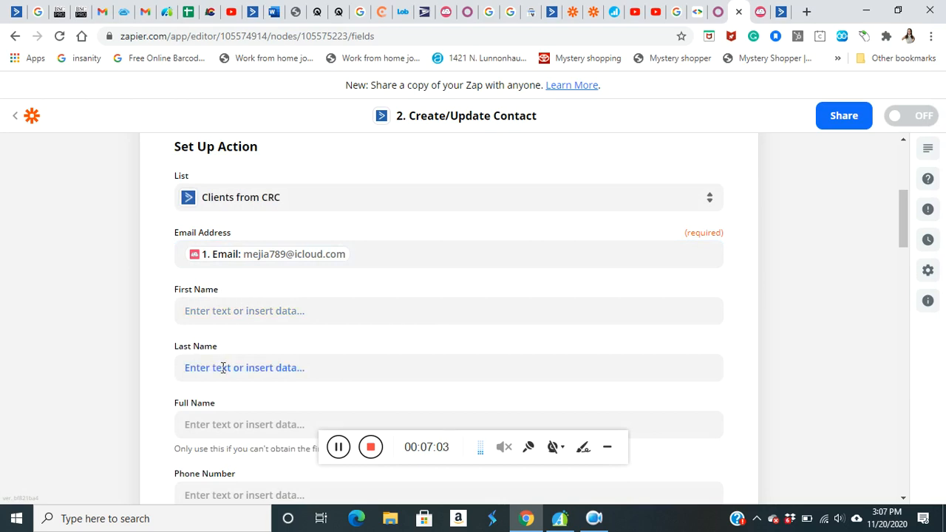
# Look through the remaining contact fields, from names, phone number and tags down to the custom fields for credit scores, dates and language
pyautogui.scroll(-2, 223, 355)
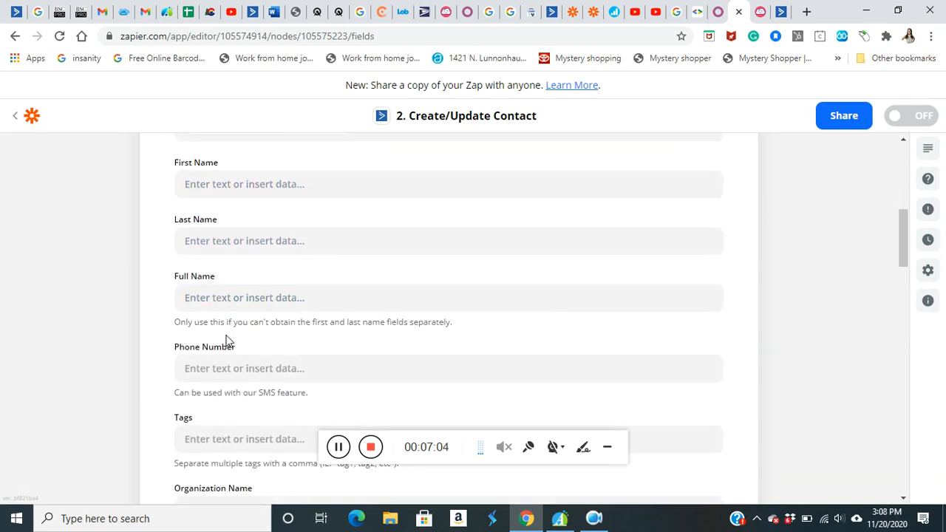
pyautogui.scroll(-1, 228, 329)
pyautogui.scroll(-1, 230, 320)
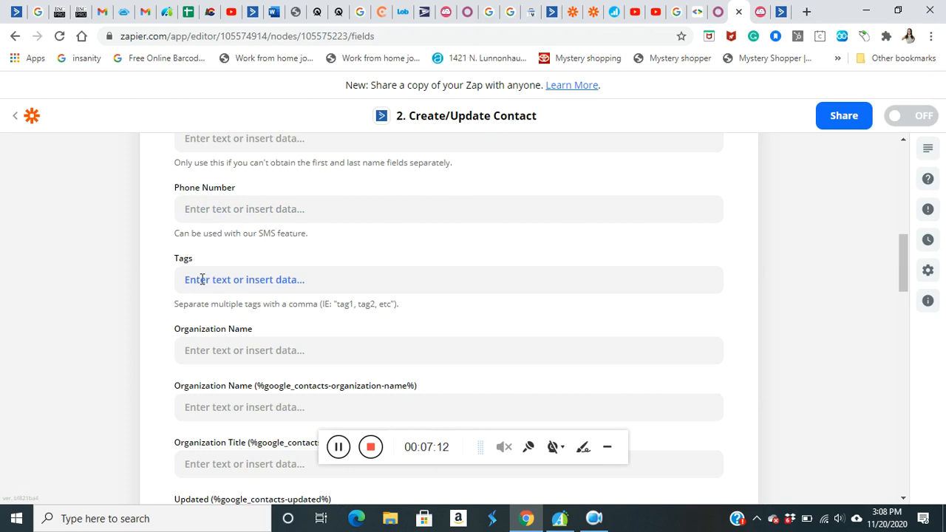
pyautogui.scroll(-1, 204, 280)
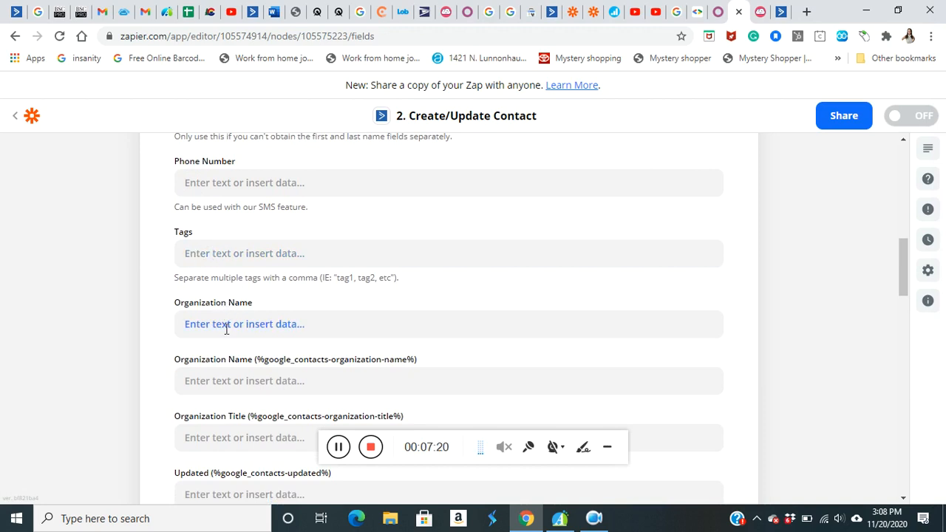
pyautogui.scroll(-3, 239, 340)
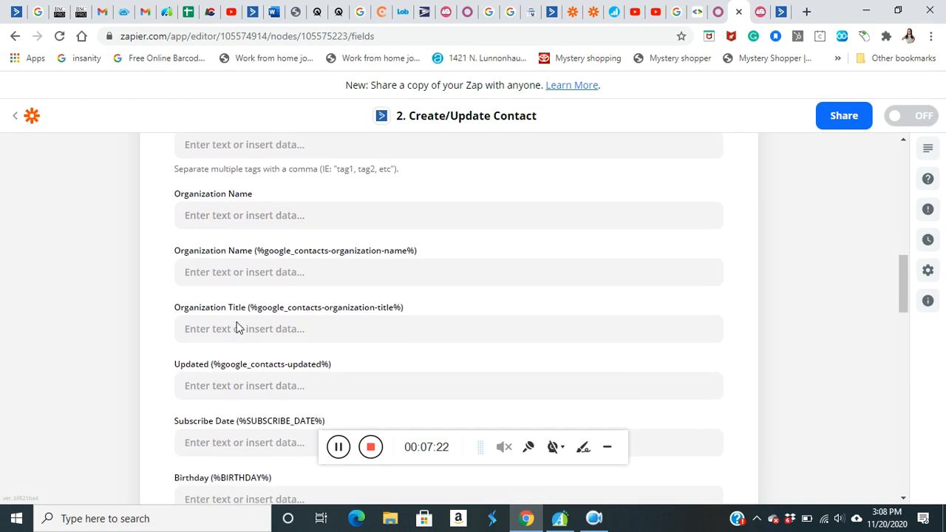
pyautogui.scroll(-3, 237, 327)
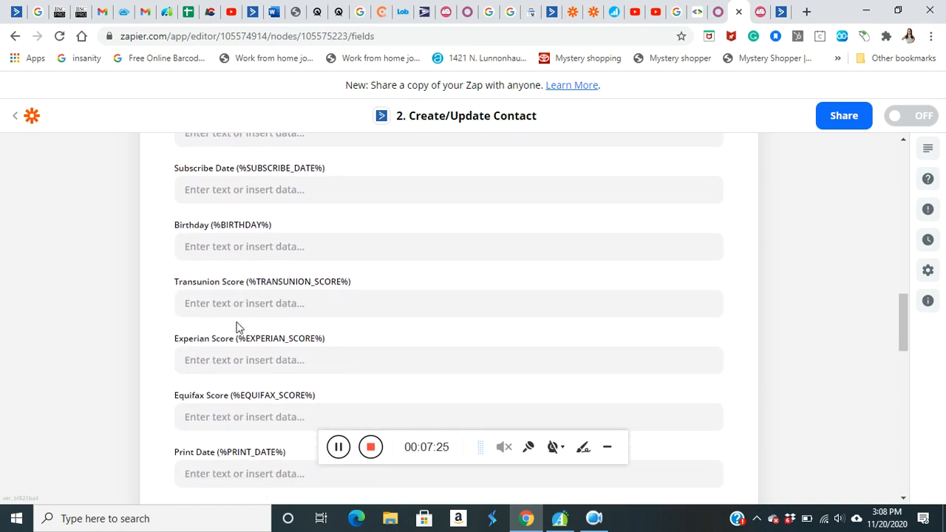
pyautogui.scroll(-1, 237, 327)
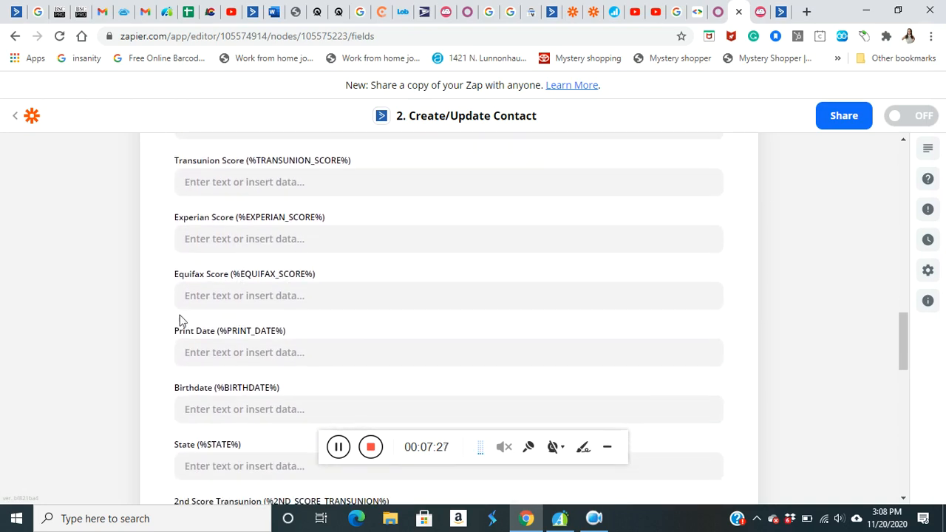
pyautogui.scroll(1, 173, 354)
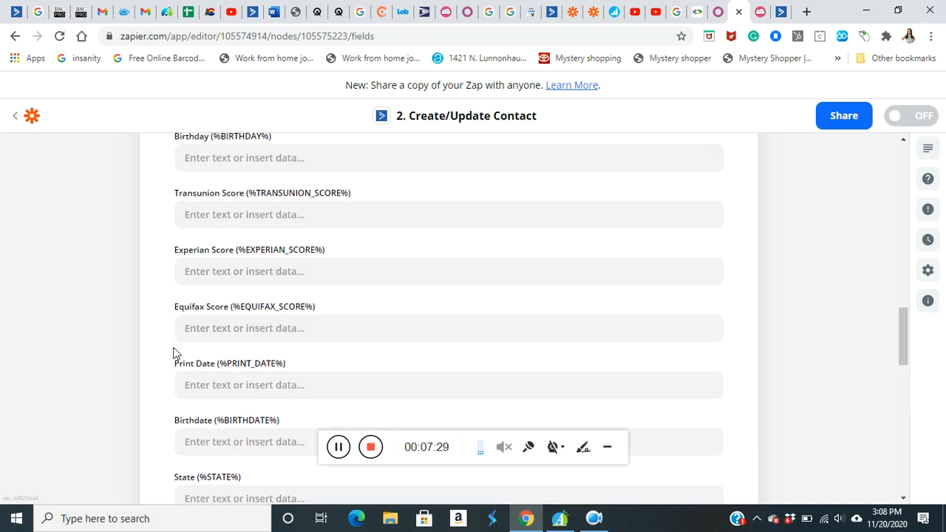
pyautogui.scroll(-3, 173, 354)
pyautogui.scroll(-2, 175, 353)
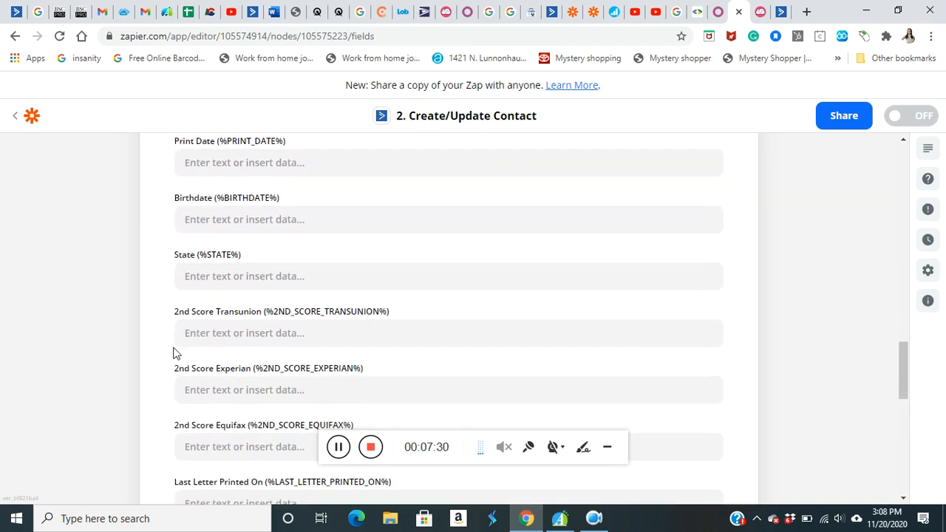
pyautogui.scroll(-2, 182, 357)
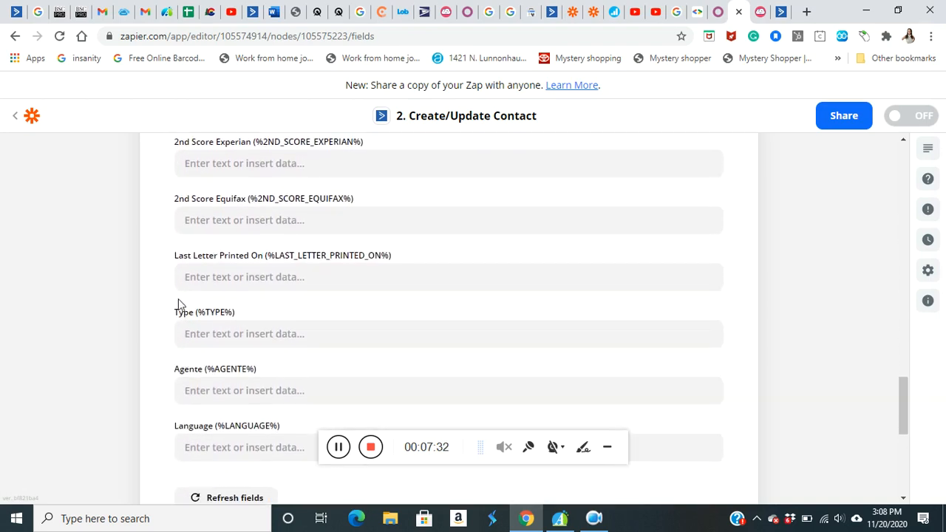
# Examine the custom Language field at the end of the contact form and the trigger data it offers
pyautogui.scroll(-2, 174, 339)
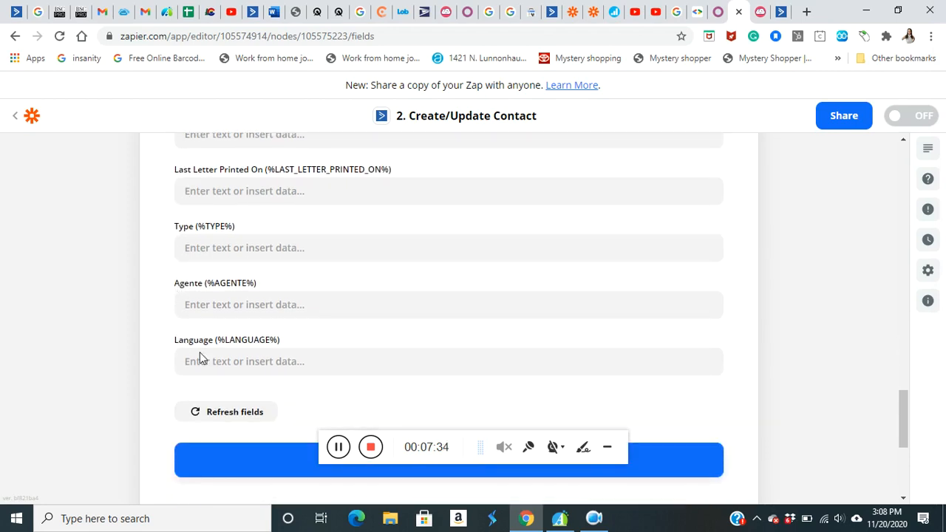
pyautogui.click(201, 362)
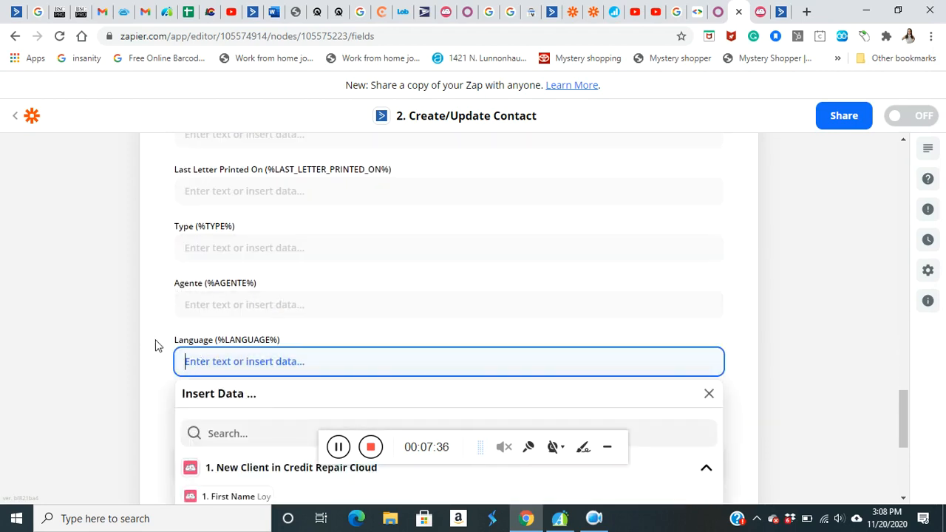
pyautogui.click(157, 347)
pyautogui.click(223, 358)
pyautogui.click(169, 332)
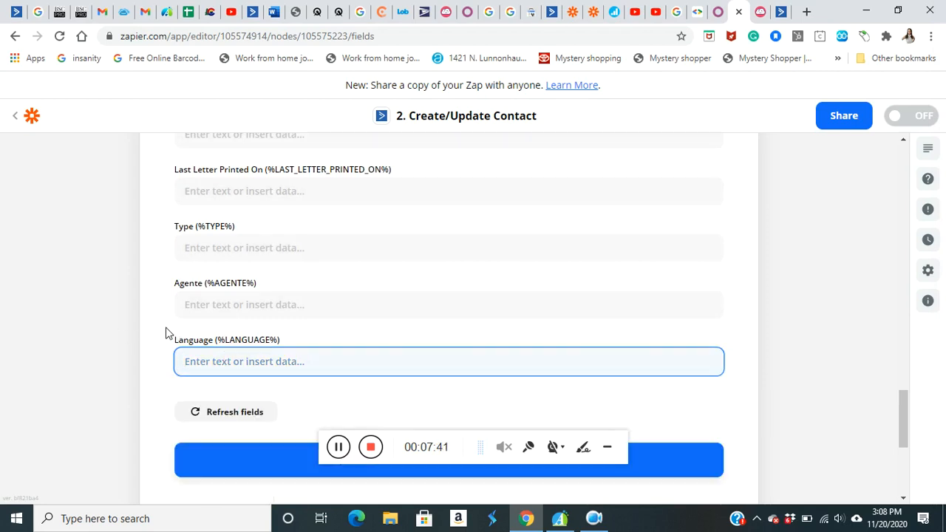
pyautogui.click(201, 361)
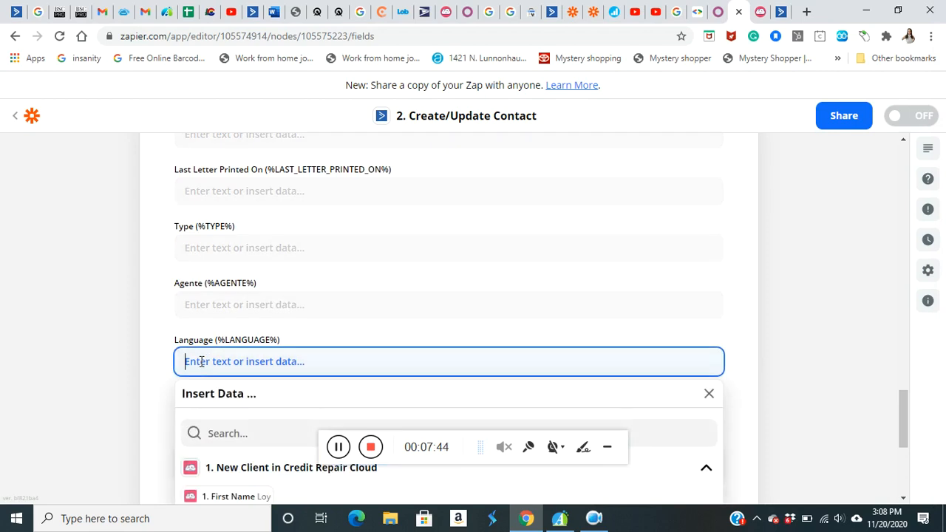
pyautogui.click(165, 335)
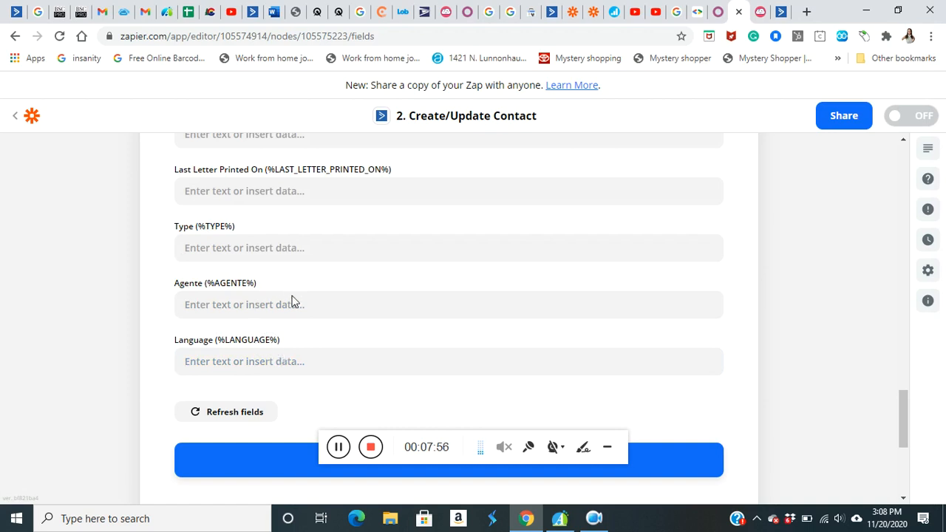
# Review the Create/Update Contact setup from the chosen list and email mapping down to the last custom field
pyautogui.scroll(20, 292, 301)
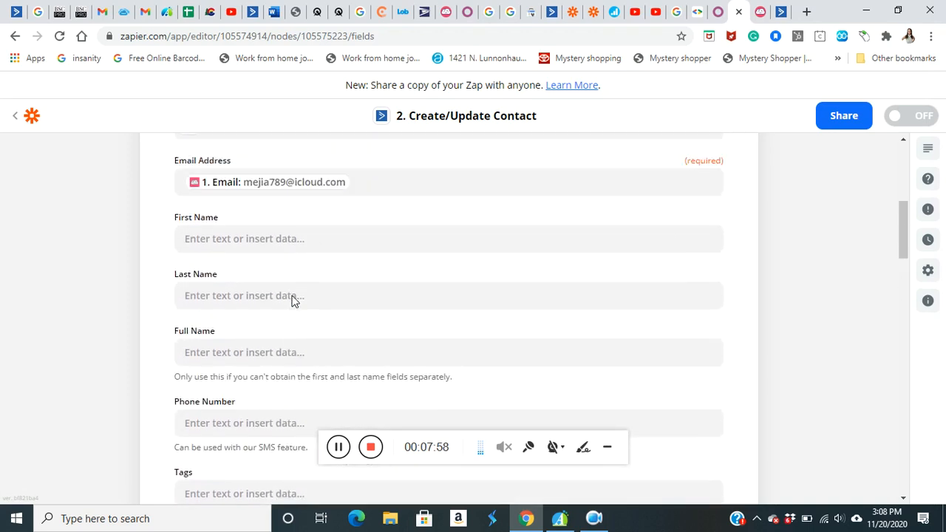
pyautogui.scroll(5, 292, 301)
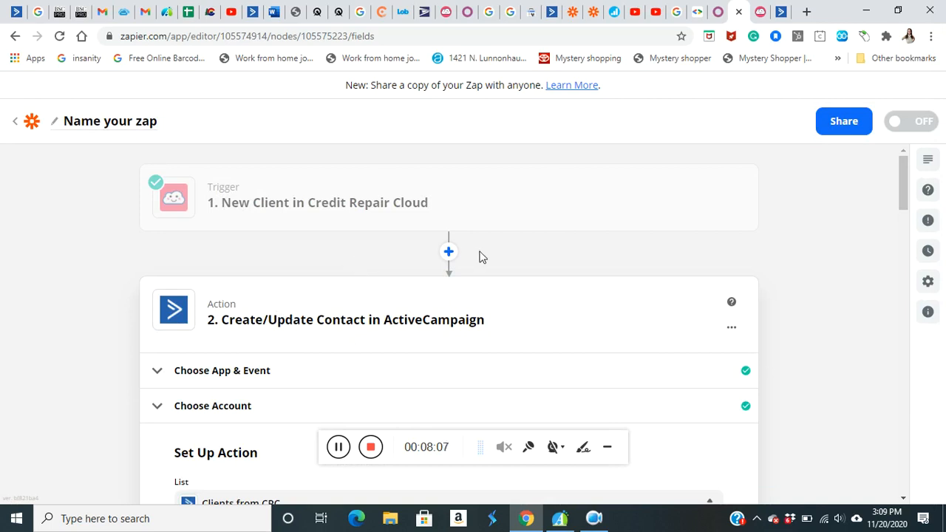
pyautogui.scroll(-2, 352, 318)
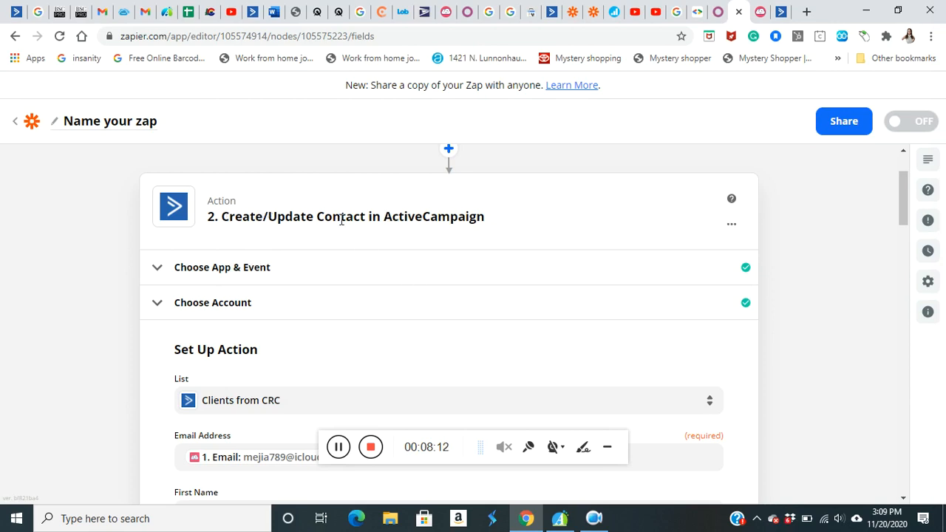
pyautogui.scroll(-9, 372, 266)
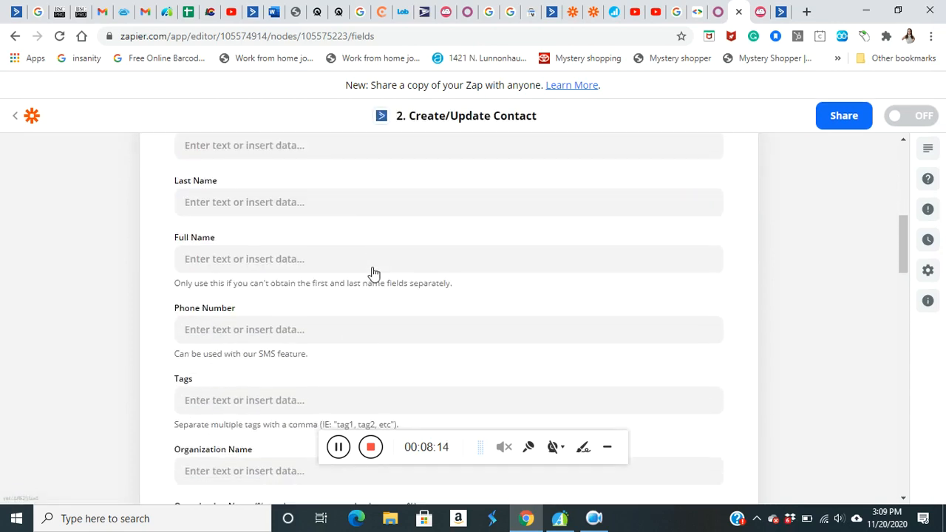
pyautogui.scroll(-6, 302, 274)
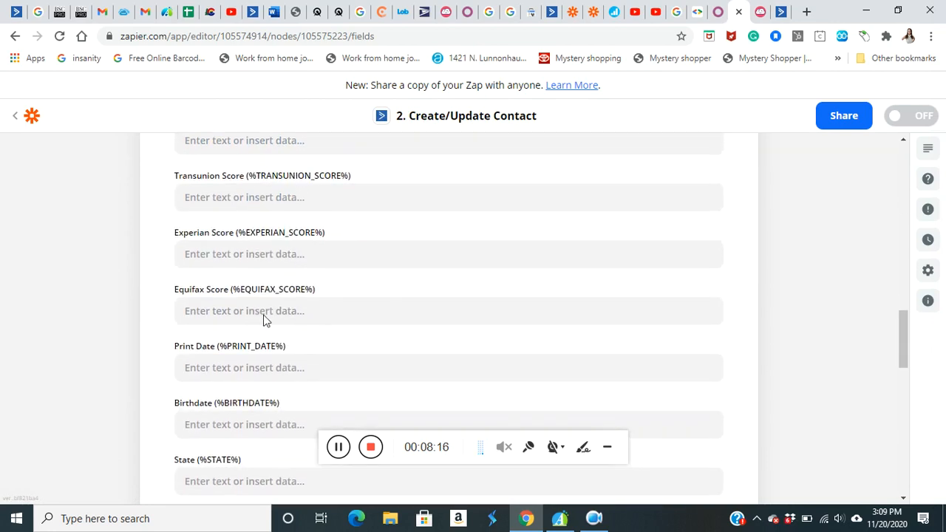
pyautogui.scroll(-8, 262, 358)
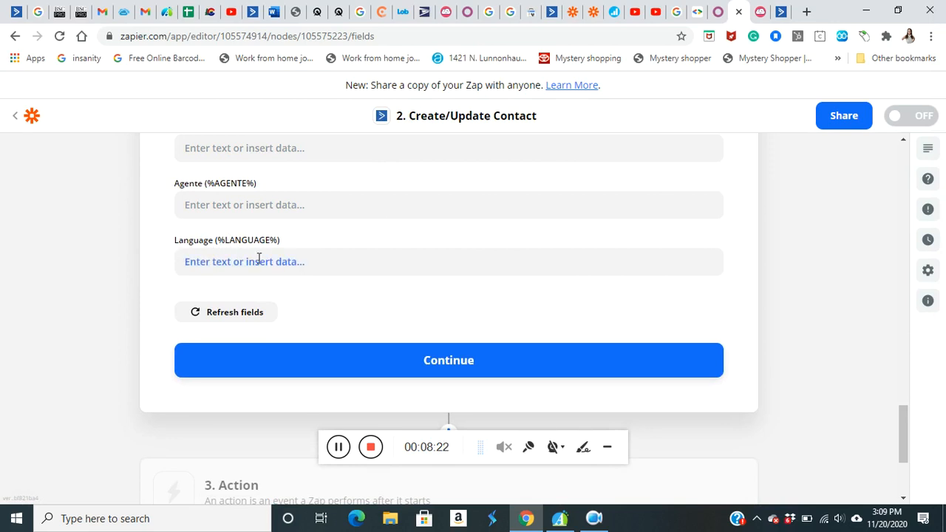
# Switch to the clients spreadsheet in Google Sheets and examine the column headers in row 3 from Address onward
pyautogui.click(186, 14)
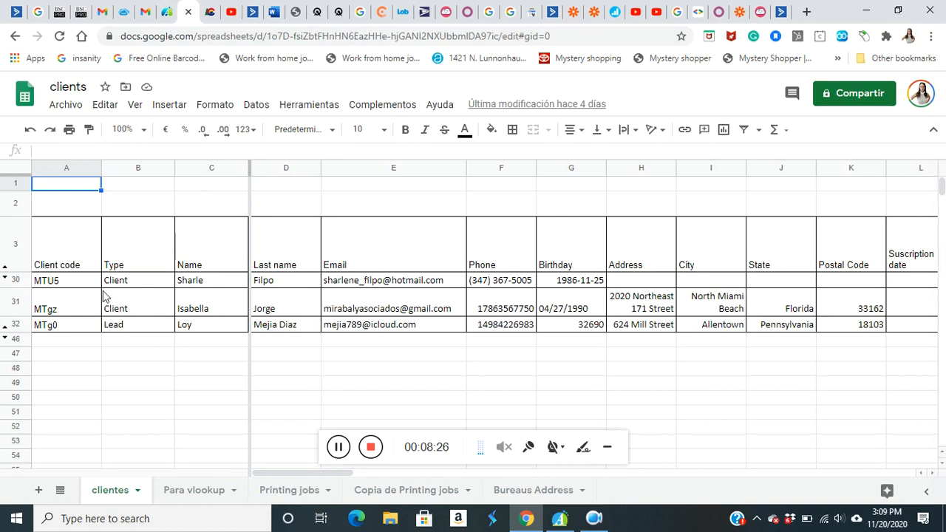
pyautogui.click(648, 257)
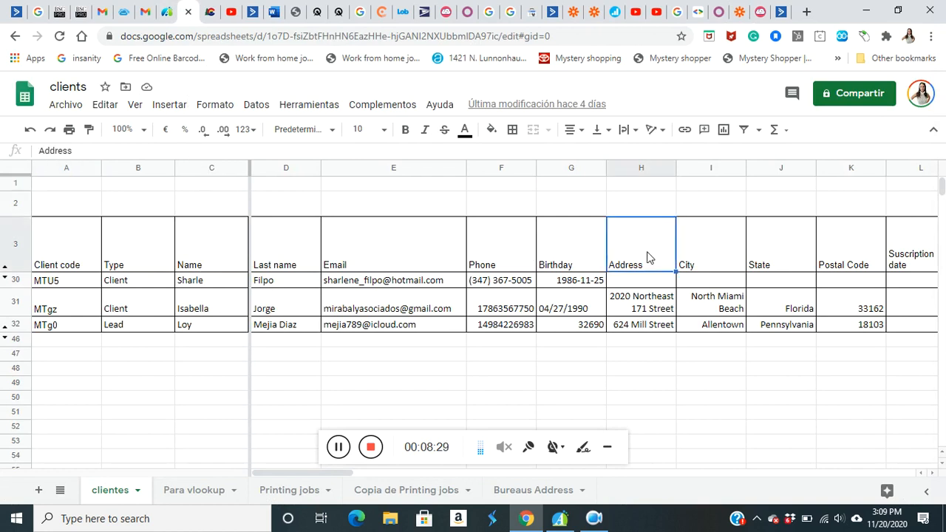
pyautogui.press('Right')
pyautogui.press('Right')
pyautogui.press('Right')
pyautogui.press('Right')
pyautogui.press('Right')
pyautogui.press('Right')
pyautogui.press('Right')
pyautogui.press('Right')
pyautogui.press('Right')
pyautogui.press('Right')
pyautogui.press('Right')
pyautogui.press('Right')
pyautogui.press('Right')
pyautogui.press('Right')
pyautogui.press('Right')
pyautogui.press('Right')
pyautogui.press('Right')
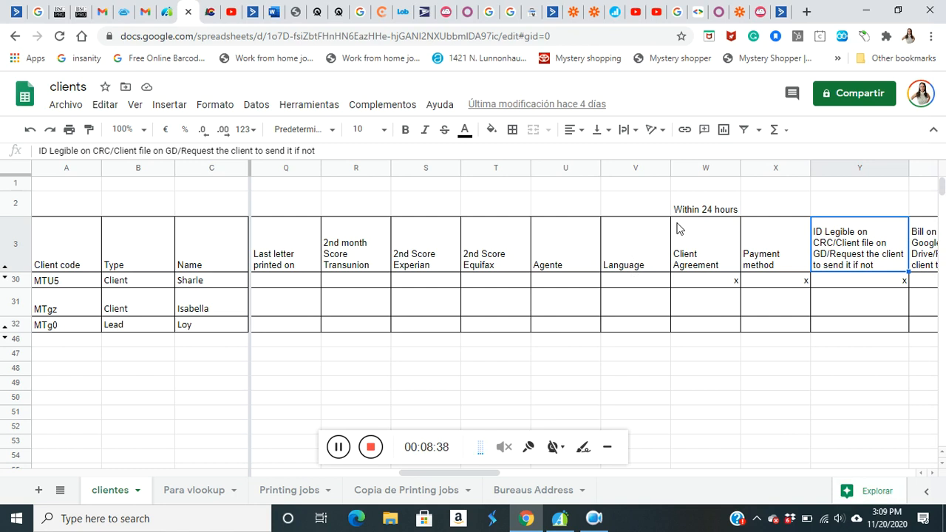
# Return to the zap in Zapier and look over the contact fields, from the custom score and date fields back to the email mapping
pyautogui.click(778, 11)
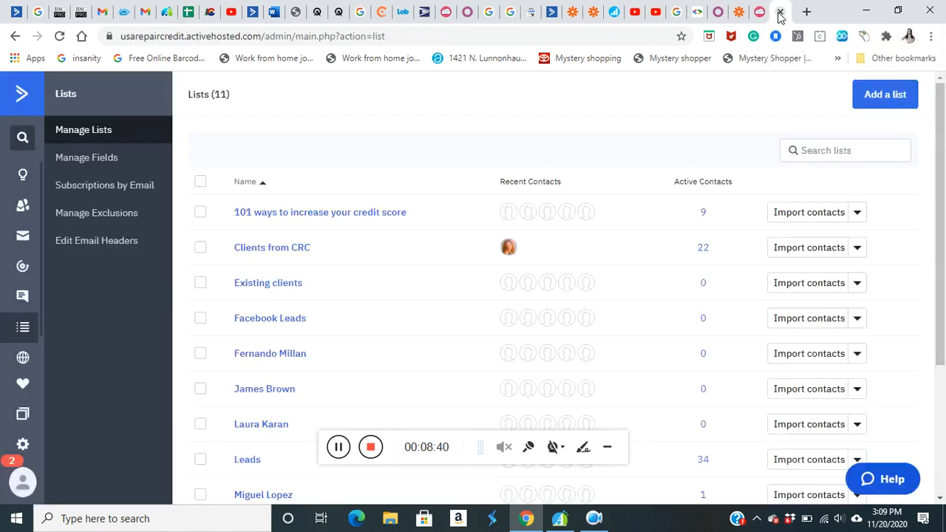
pyautogui.click(759, 12)
pyautogui.click(740, 13)
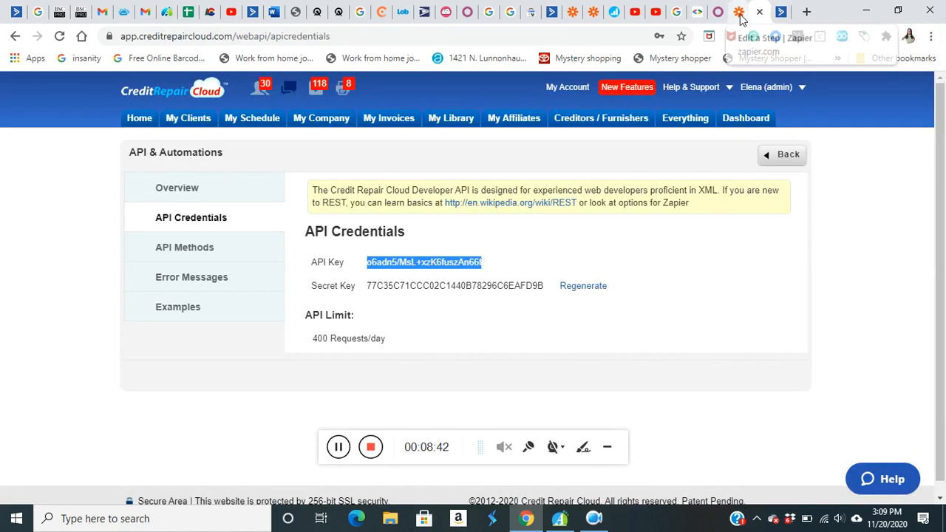
pyautogui.scroll(6, 399, 253)
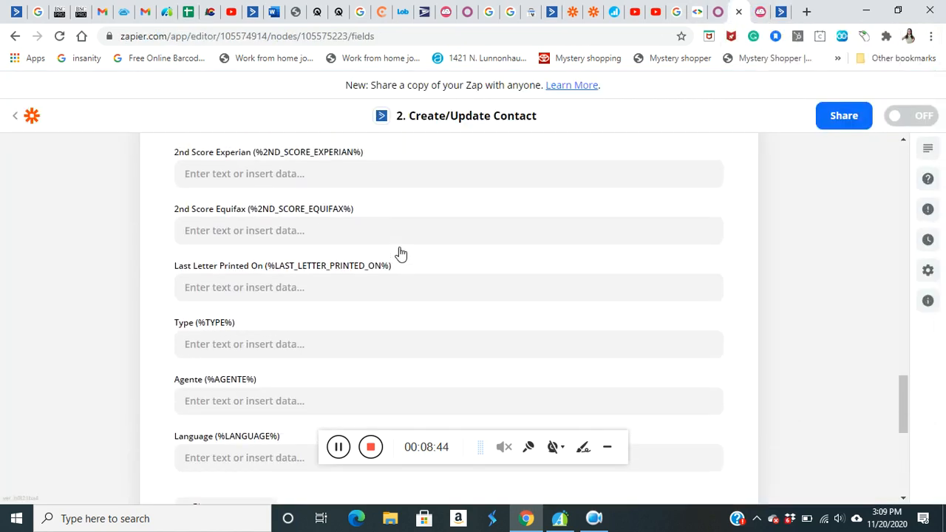
pyautogui.scroll(3, 399, 254)
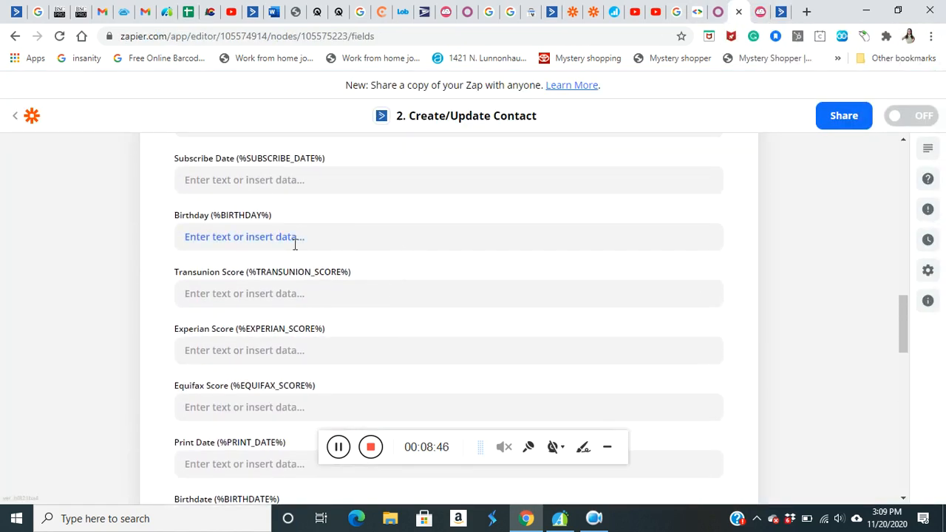
pyautogui.scroll(2, 296, 237)
pyautogui.scroll(-8, 294, 244)
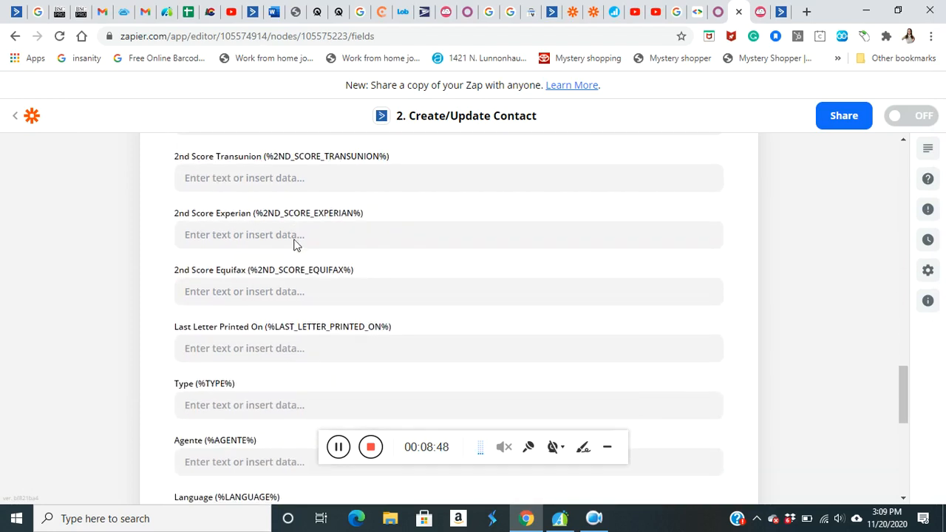
pyautogui.scroll(-5, 323, 278)
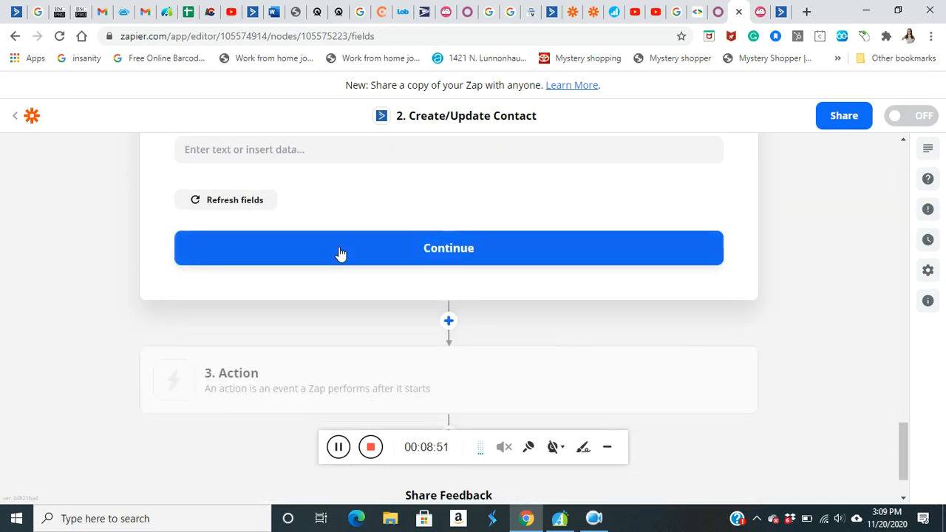
pyautogui.scroll(1, 348, 255)
pyautogui.scroll(10, 360, 257)
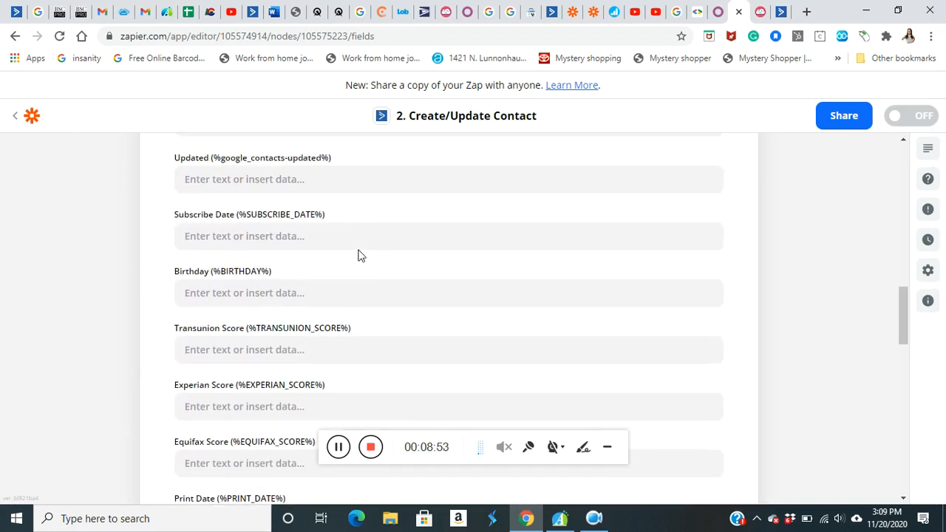
pyautogui.scroll(4, 360, 257)
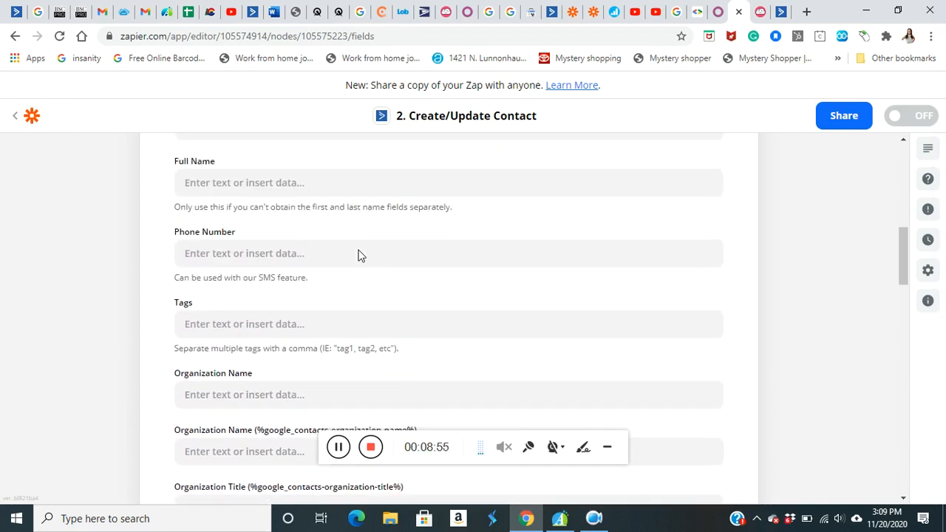
pyautogui.scroll(3, 333, 312)
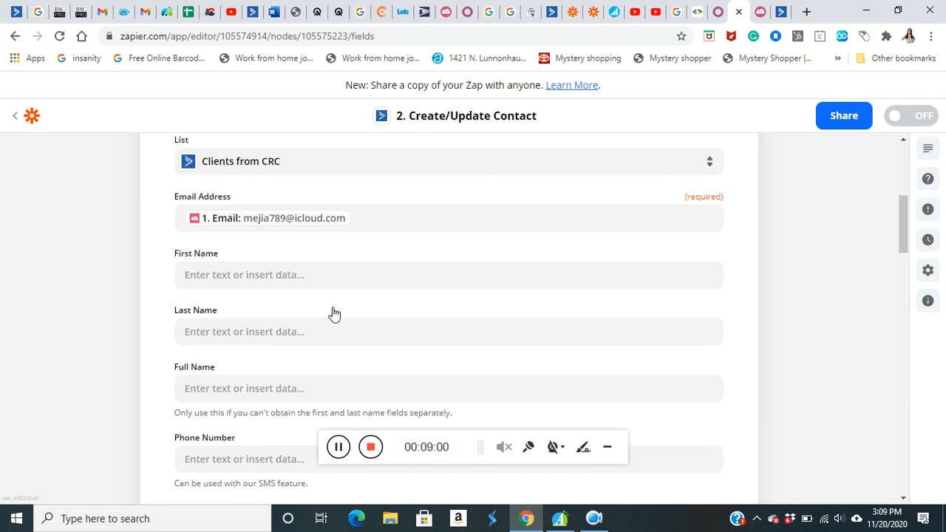
# Test and review the Create/Update Contact action by sending its contact to ActiveCampaign, and close the action
pyautogui.scroll(-7, 301, 348)
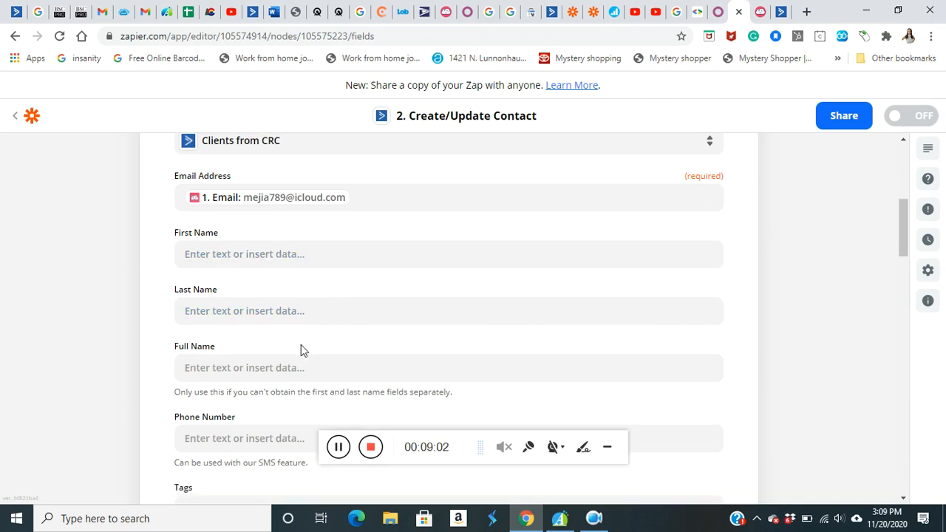
pyautogui.scroll(-10, 301, 348)
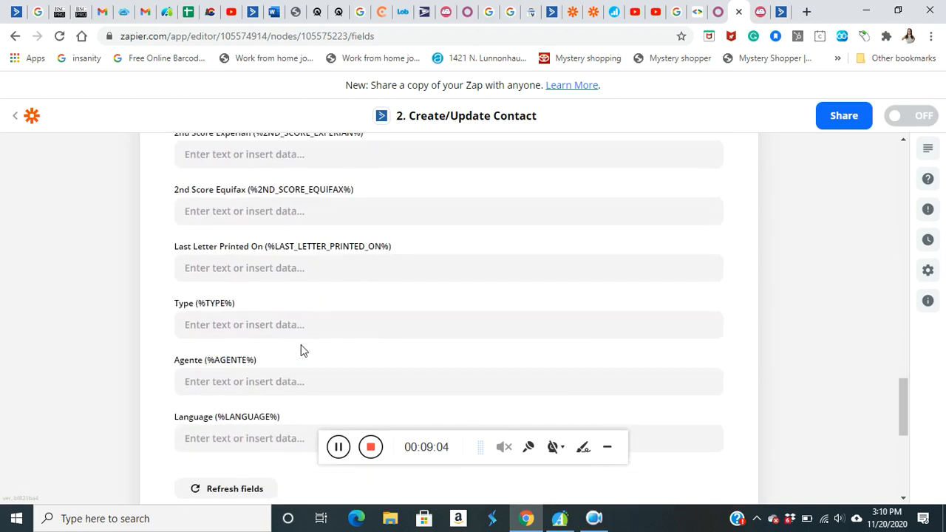
pyautogui.click(296, 255)
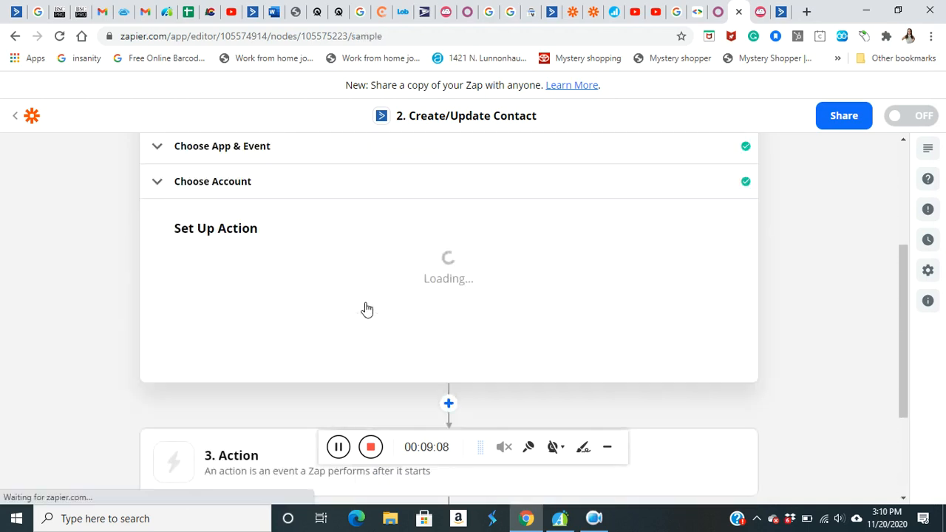
pyautogui.scroll(-5, 367, 372)
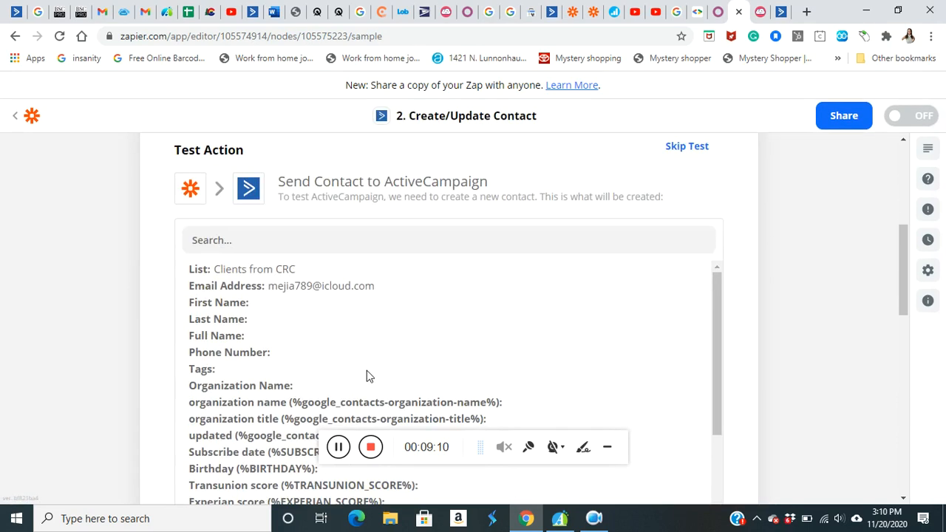
pyautogui.scroll(-10, 367, 376)
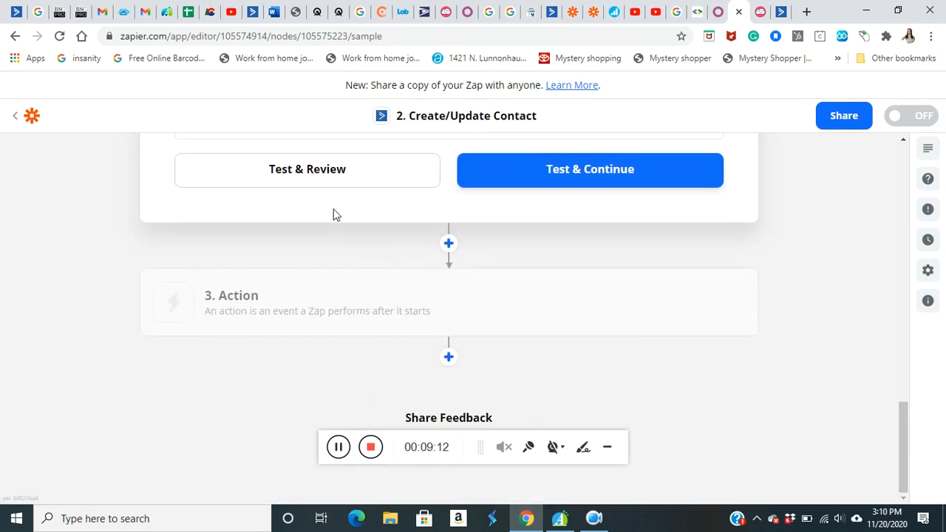
pyautogui.click(295, 187)
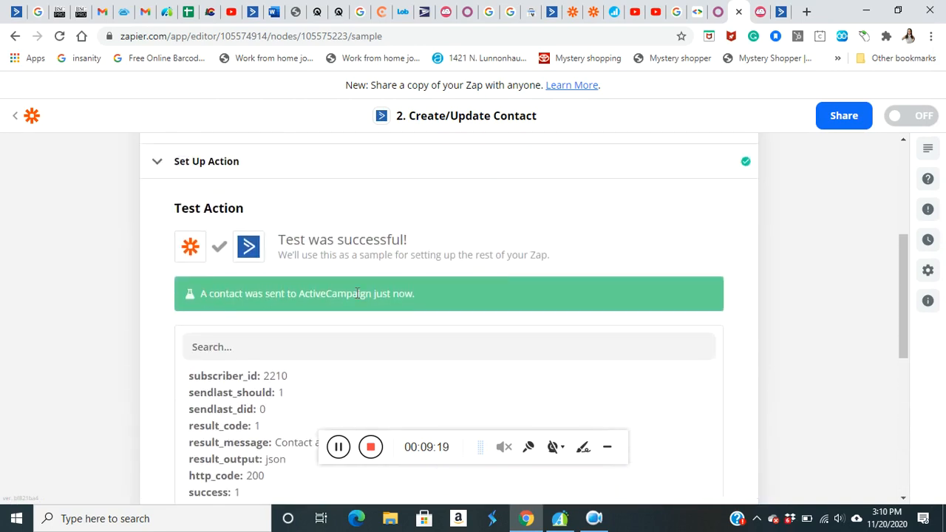
pyautogui.scroll(-6, 393, 344)
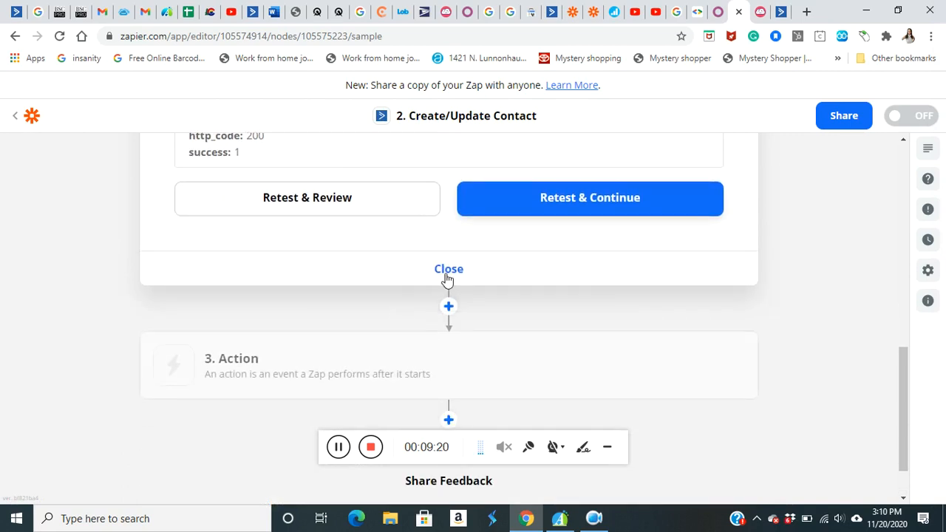
pyautogui.click(448, 275)
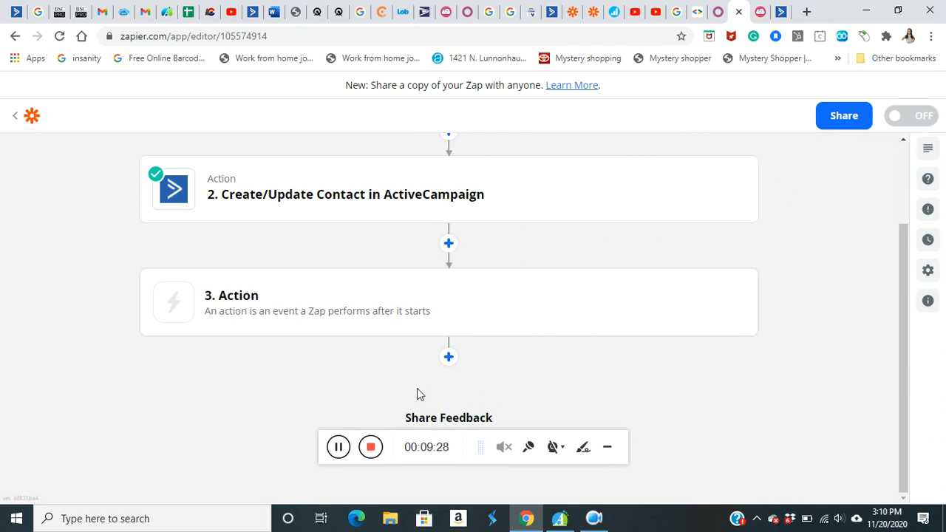
# Delete the empty third action from the zap
pyautogui.click(327, 309)
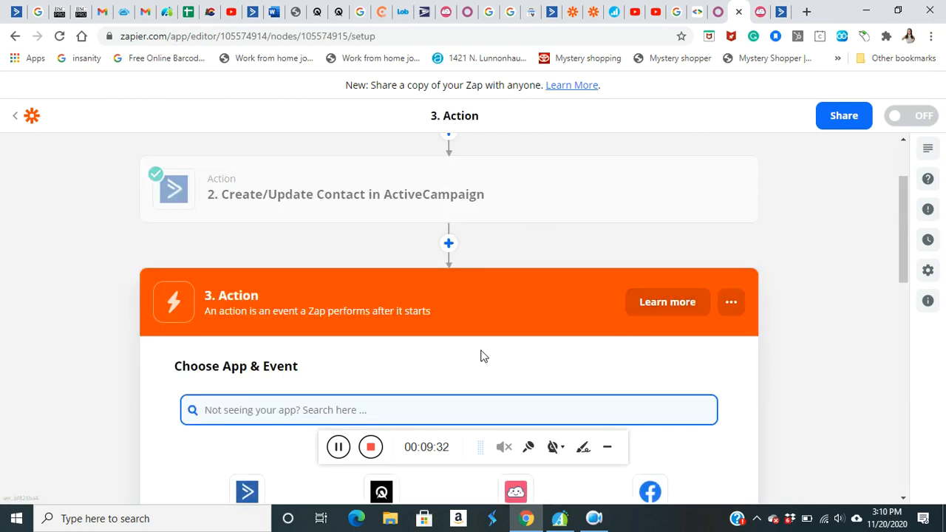
pyautogui.scroll(-3, 499, 331)
pyautogui.scroll(4, 634, 309)
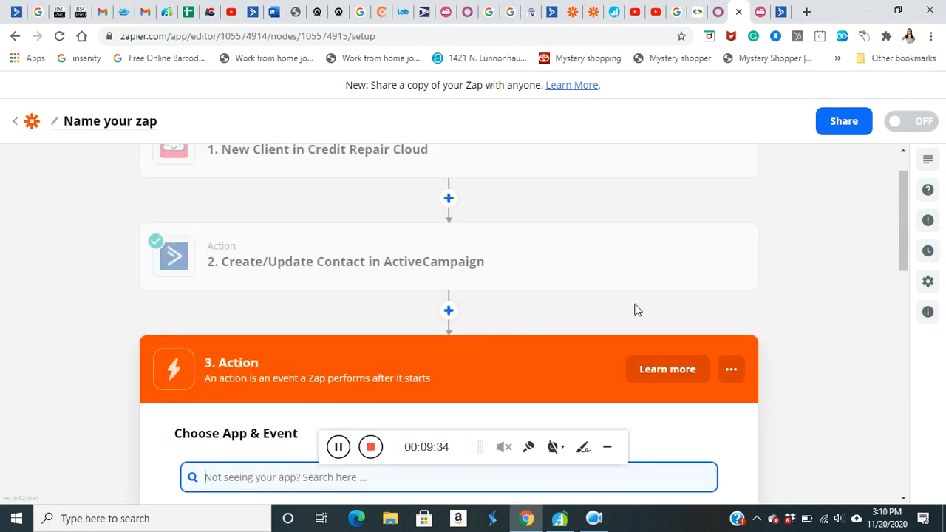
pyautogui.click(732, 367)
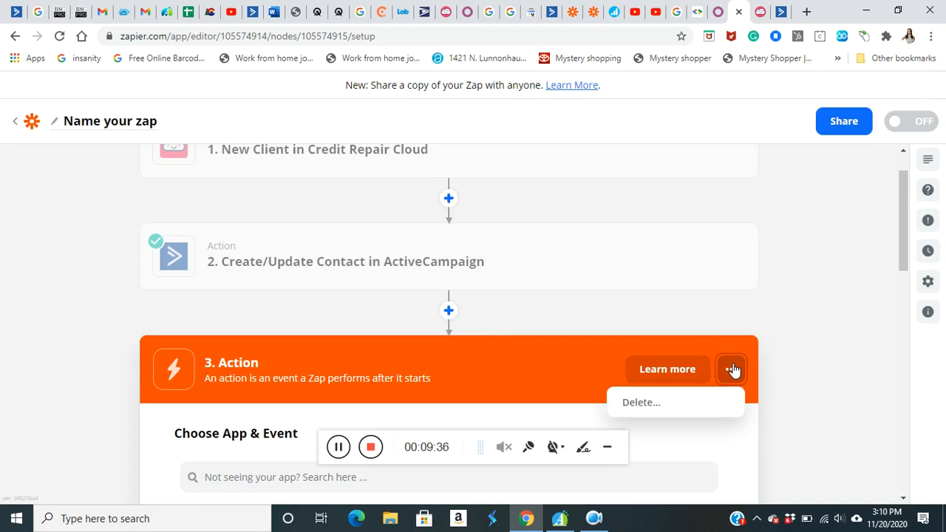
pyautogui.click(640, 401)
pyautogui.click(638, 402)
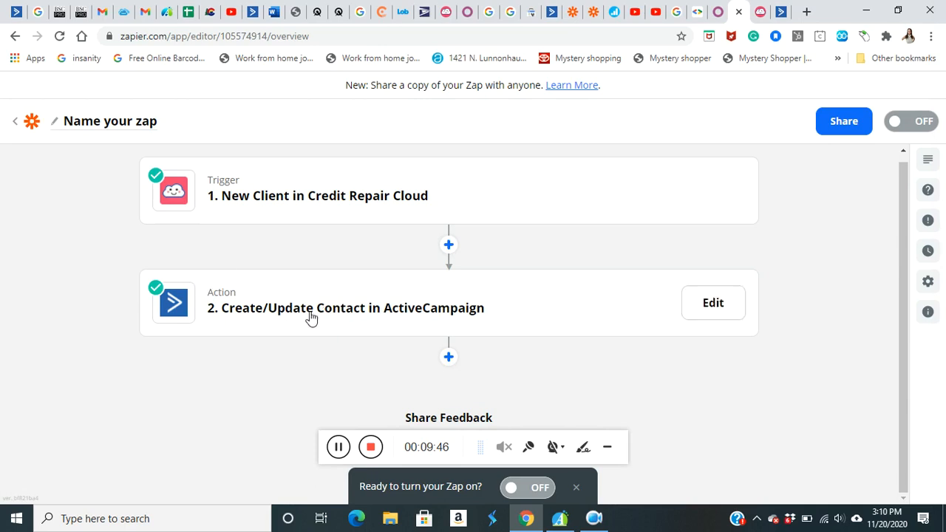
# Check the lists in ActiveCampaign and return to the zap overview in Zapier
pyautogui.click(783, 15)
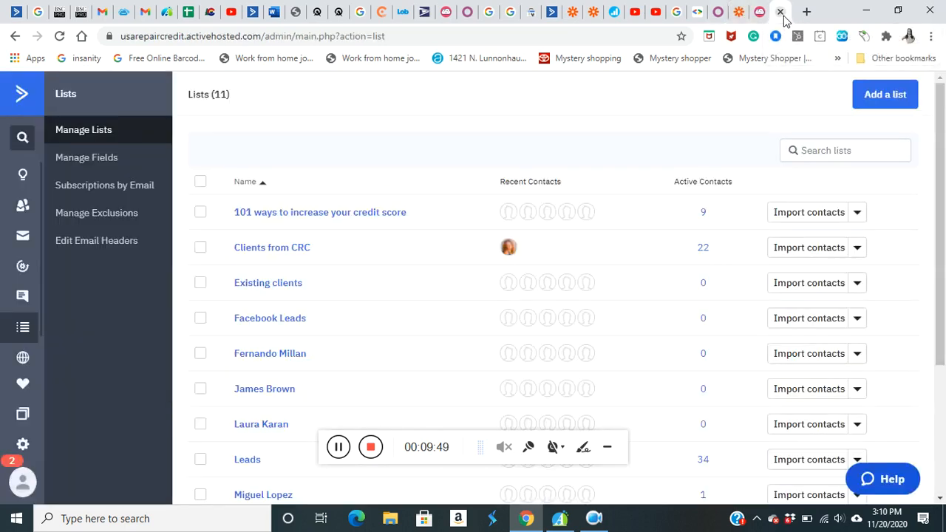
pyautogui.click(740, 15)
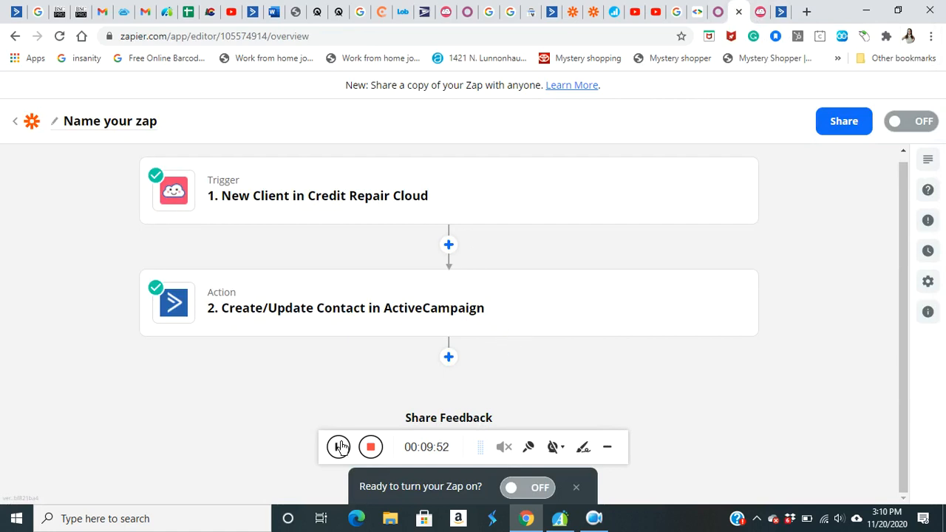